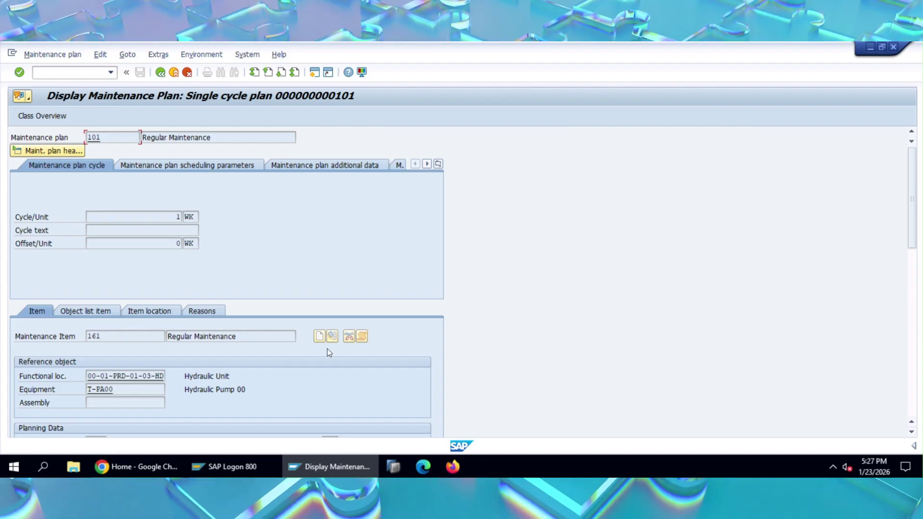
Switch to the SAP Fiori launchpad in Chrome and look through the Preventive Maintenance tiles
left_click(136, 466)
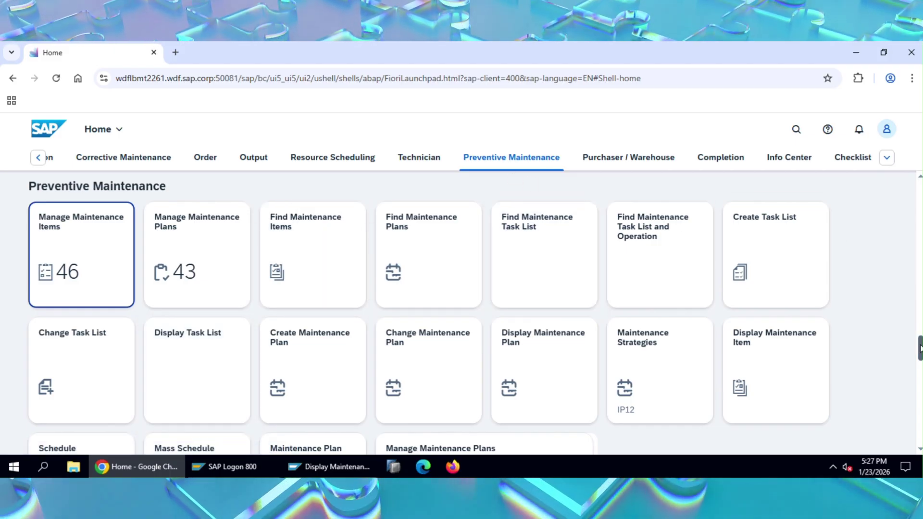
left_click_drag(920, 348, 919, 362)
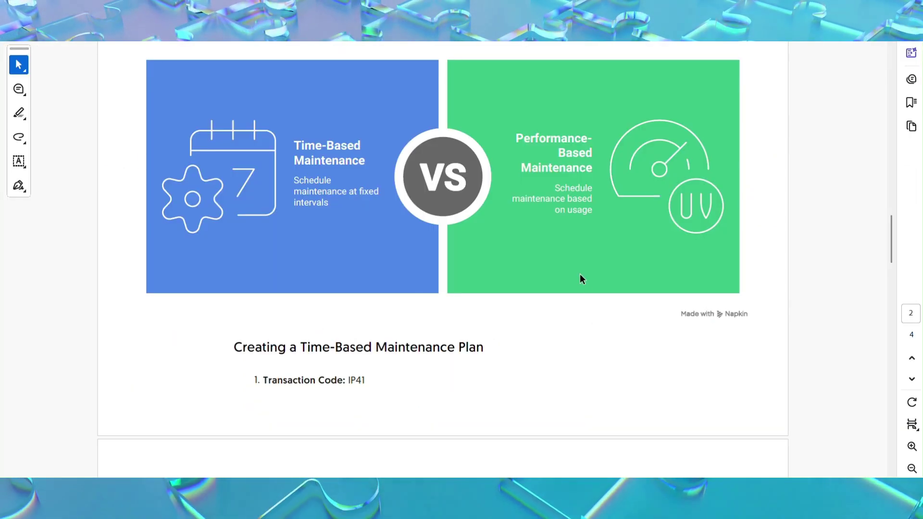
Read the guide's definition of maintenance plans and its comparison of time-based and performance-based plan types
scroll(598, 356, "up", 3)
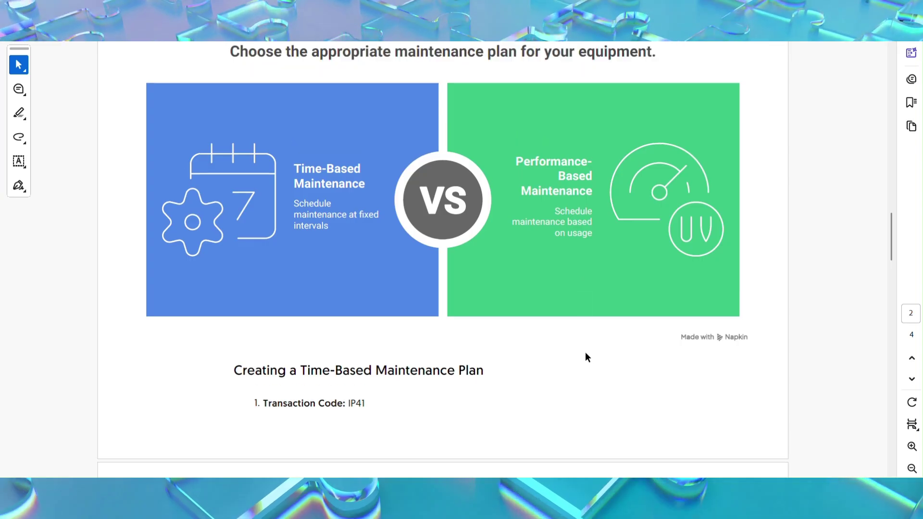
scroll(584, 350, "up", 4)
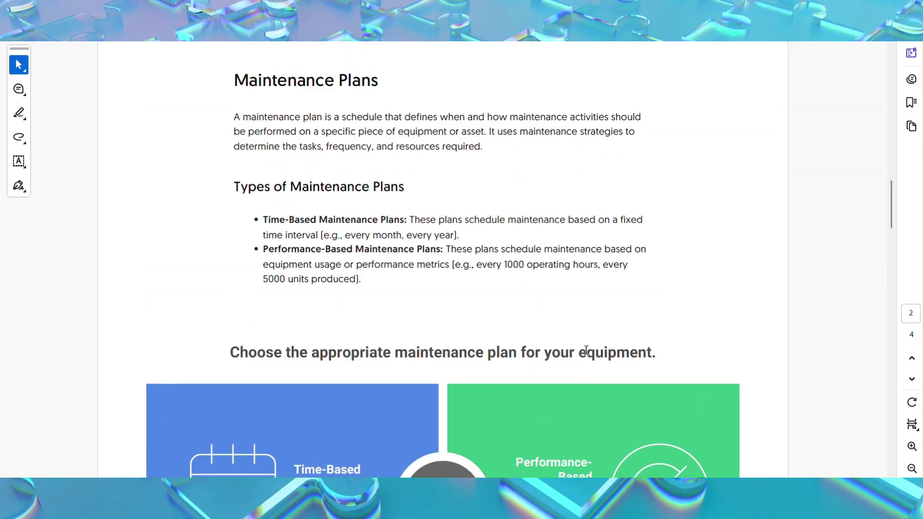
scroll(350, 166, "down", 1)
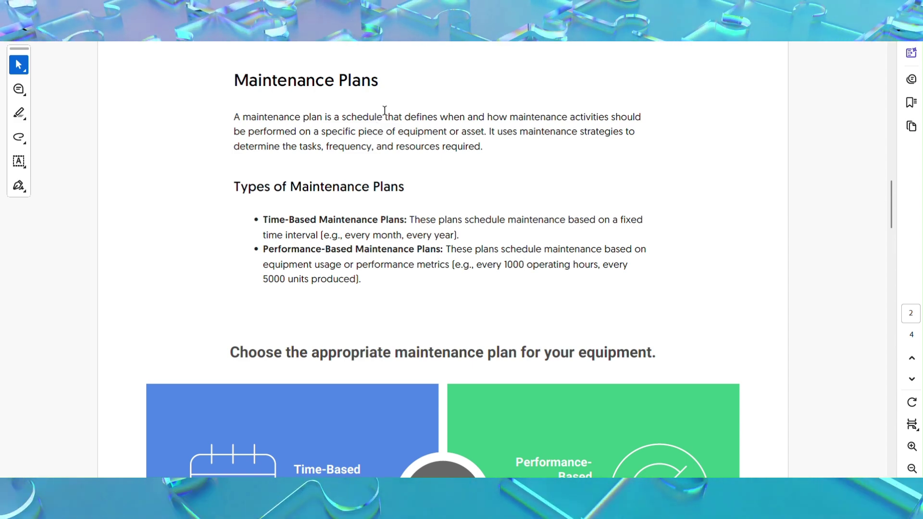
scroll(382, 187, "down", 1)
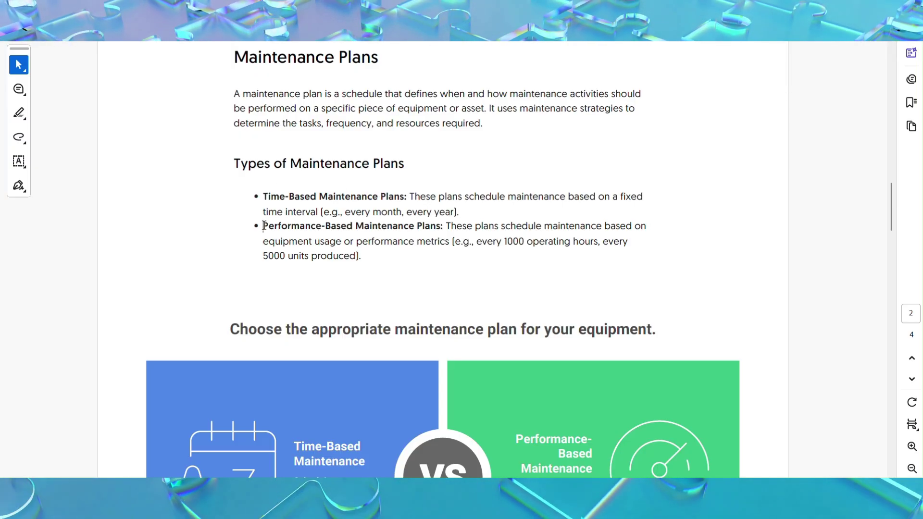
left_click_drag(263, 226, 441, 226)
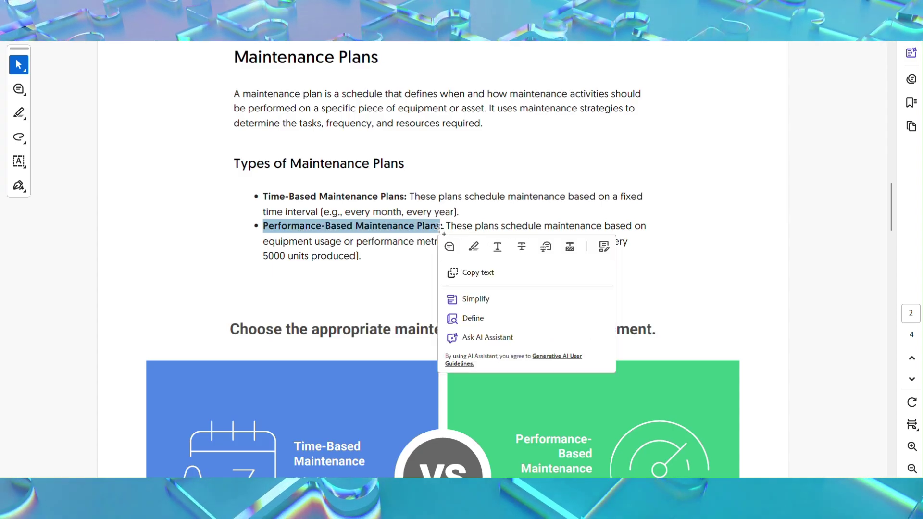
left_click(472, 197)
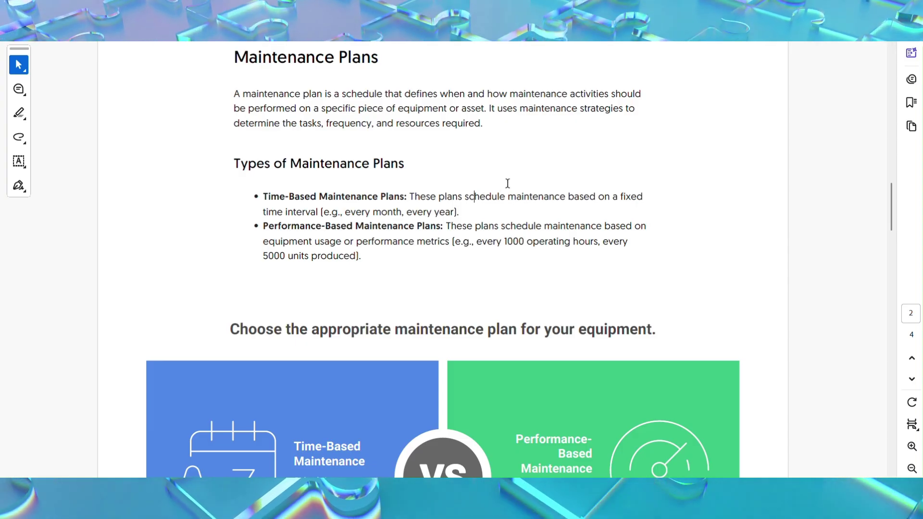
scroll(527, 198, "down", 3)
scroll(526, 196, "down", 4)
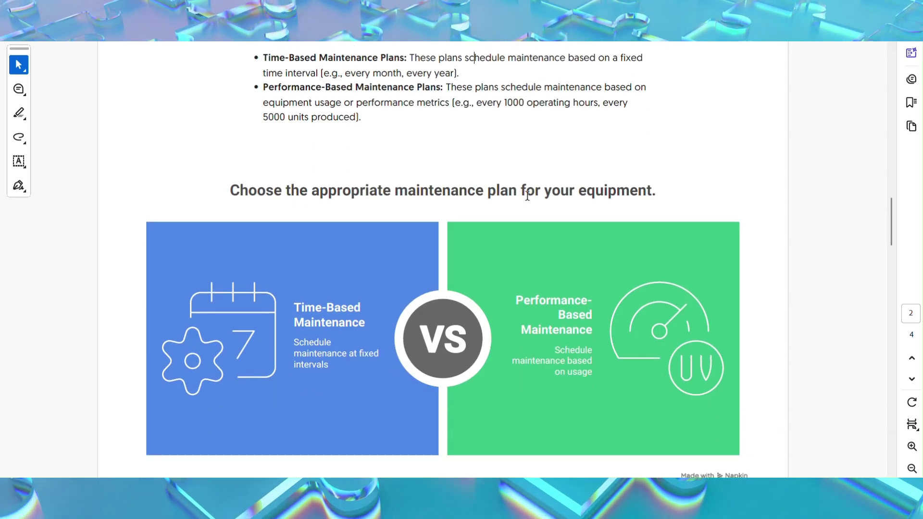
scroll(519, 211, "down", 2)
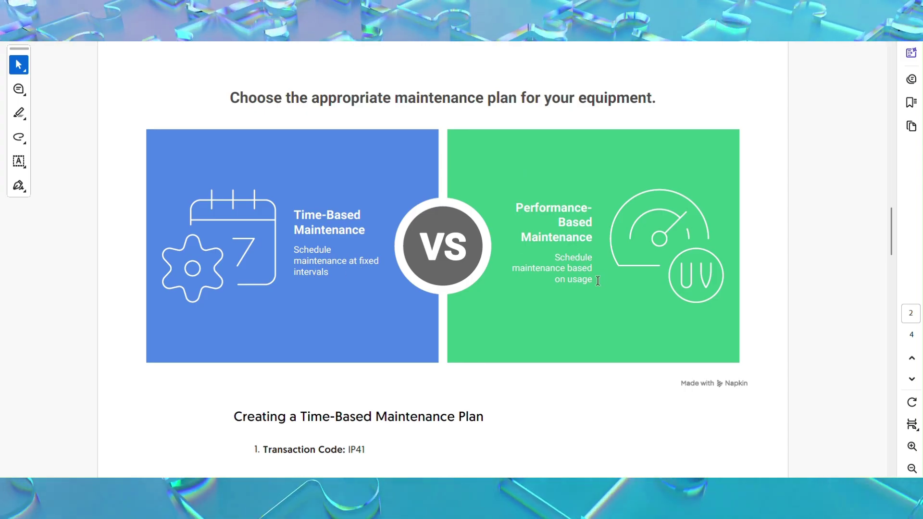
Read the guide's instructions for creating a time-based maintenance plan, from the transaction code through task list assignment and saving
scroll(598, 282, "down", 4)
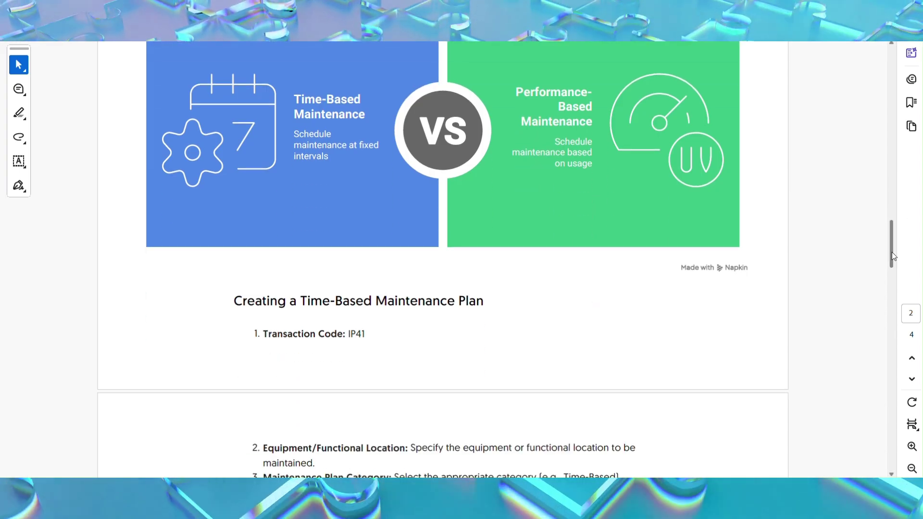
left_click_drag(892, 255, 892, 260)
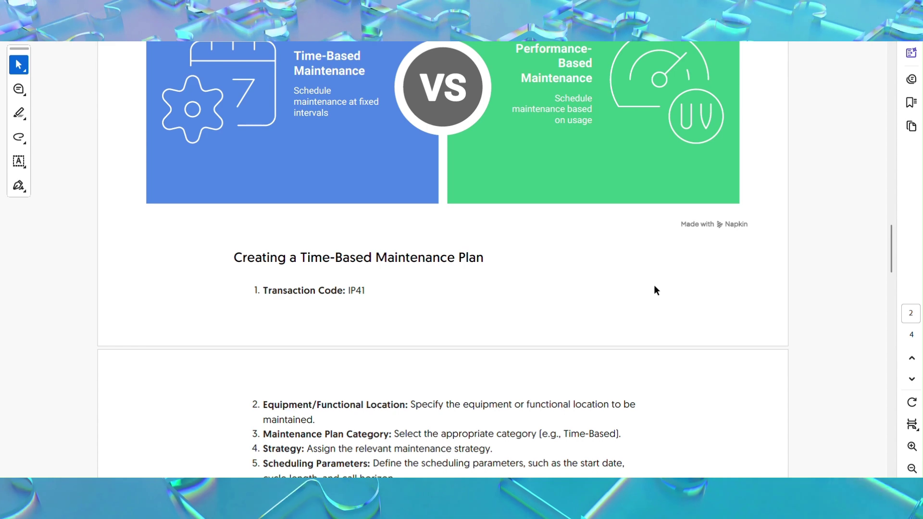
scroll(654, 287, "down", 2)
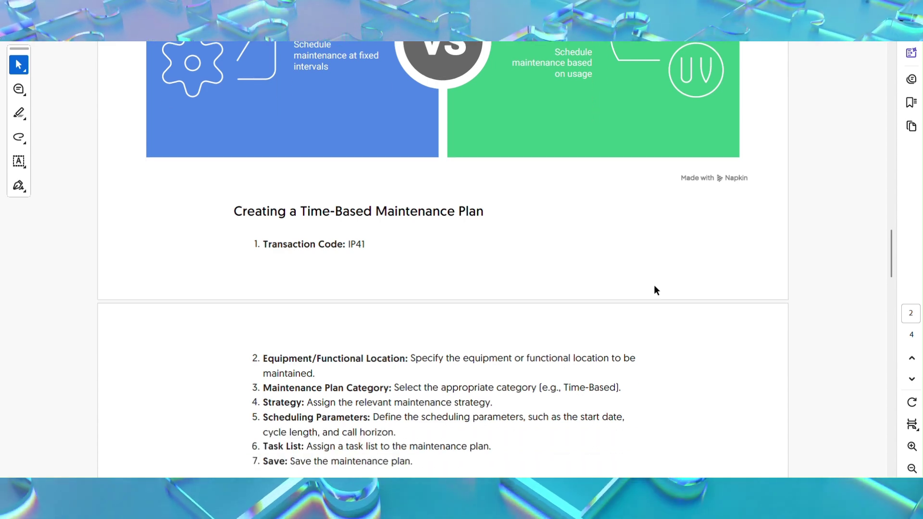
scroll(654, 284, "down", 1)
scroll(367, 209, "down", 2)
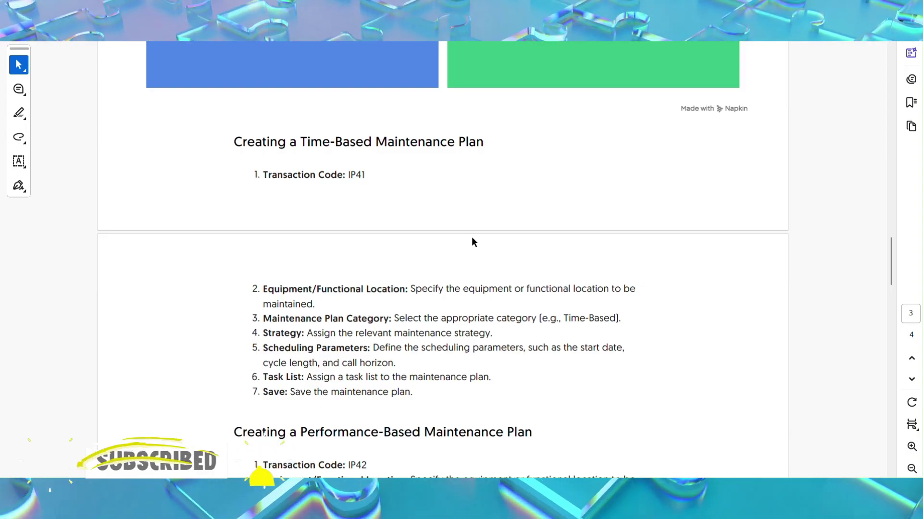
scroll(478, 258, "down", 1)
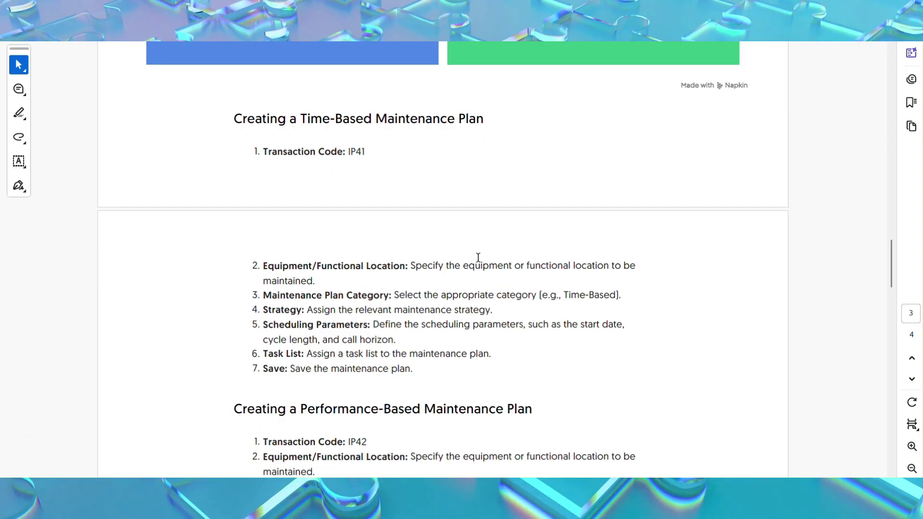
scroll(478, 258, "down", 1)
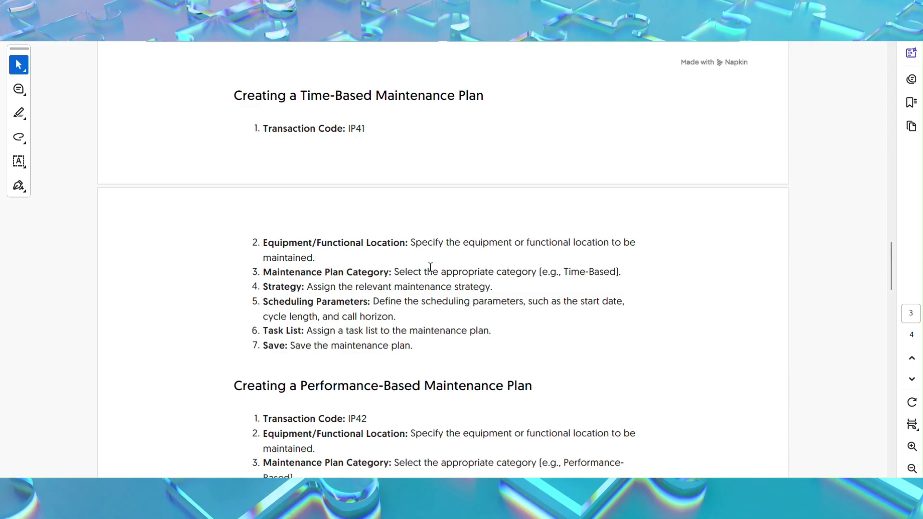
scroll(430, 267, "down", 1)
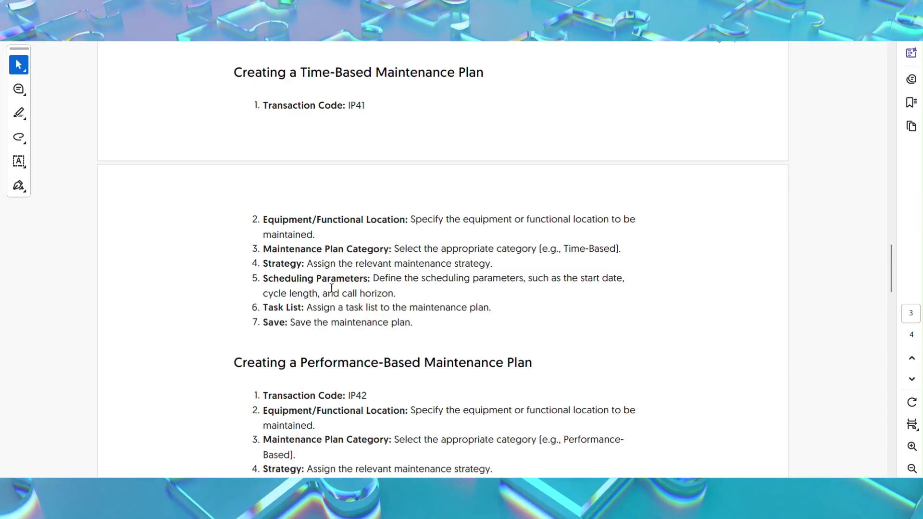
scroll(355, 293, "down", 1)
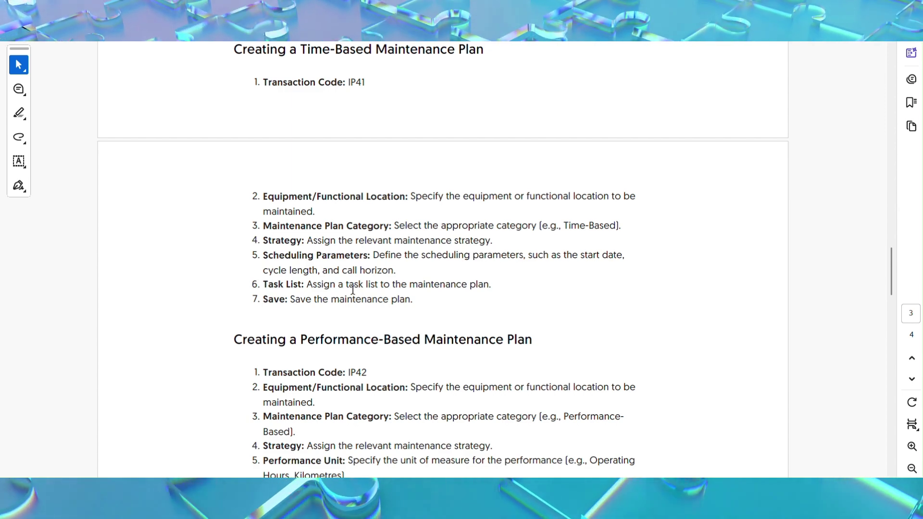
scroll(353, 289, "down", 1)
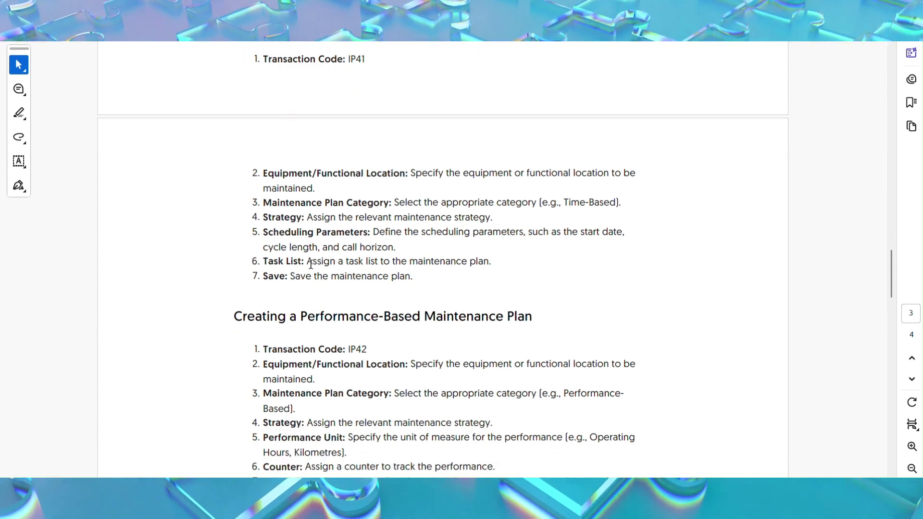
left_click_drag(307, 262, 487, 264)
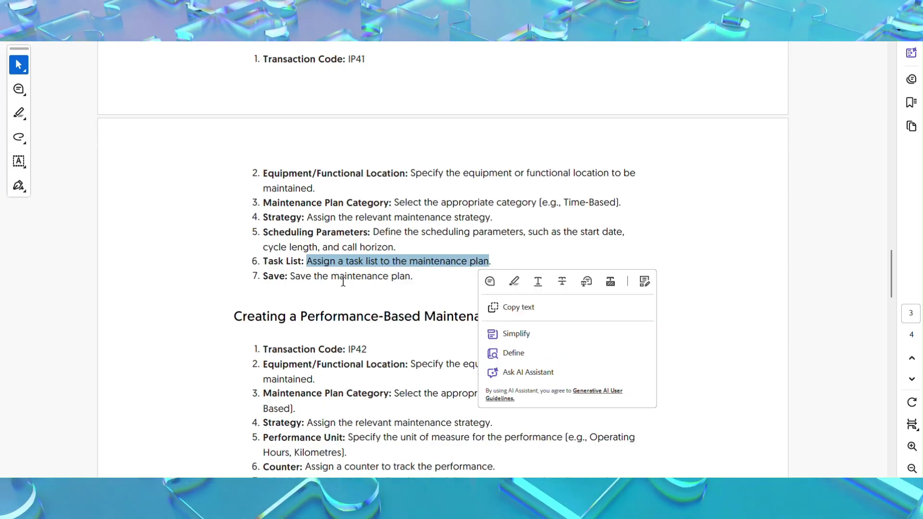
left_click(324, 283)
Read the guide's instructions for creating a performance-based maintenance plan and compare its transaction code with the time-based one
scroll(323, 284, "down", 4)
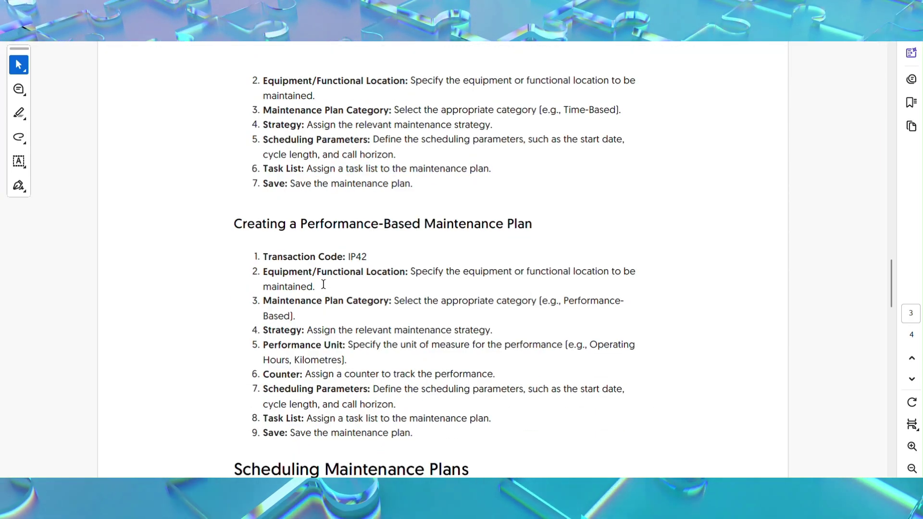
scroll(346, 272, "down", 4)
scroll(405, 284, "down", 1)
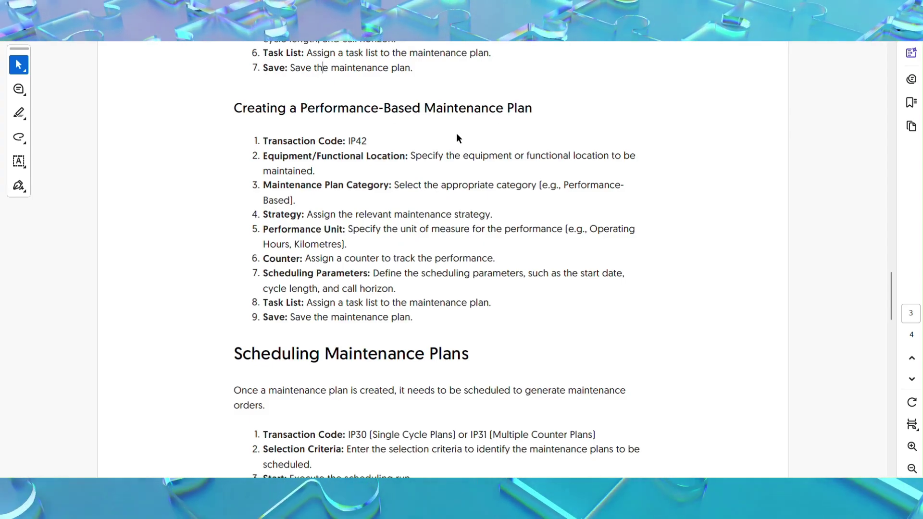
scroll(408, 288, "up", 3)
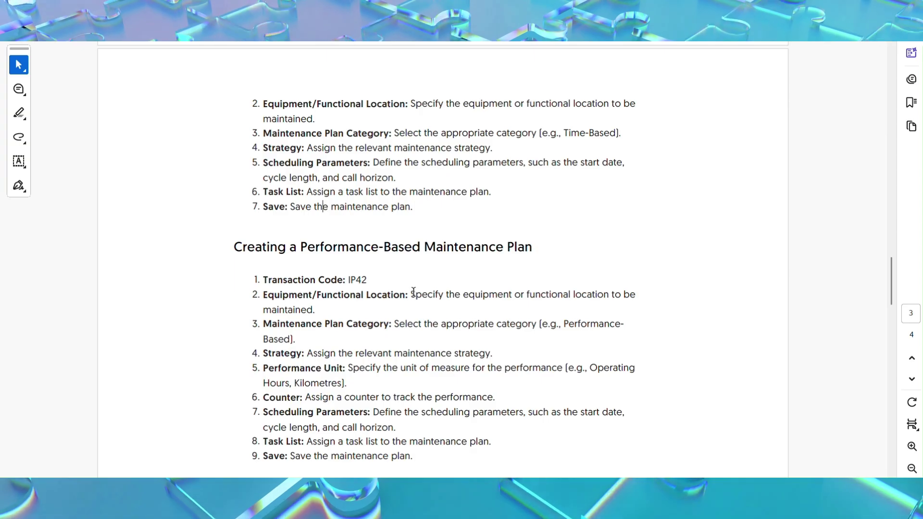
scroll(412, 288, "up", 3)
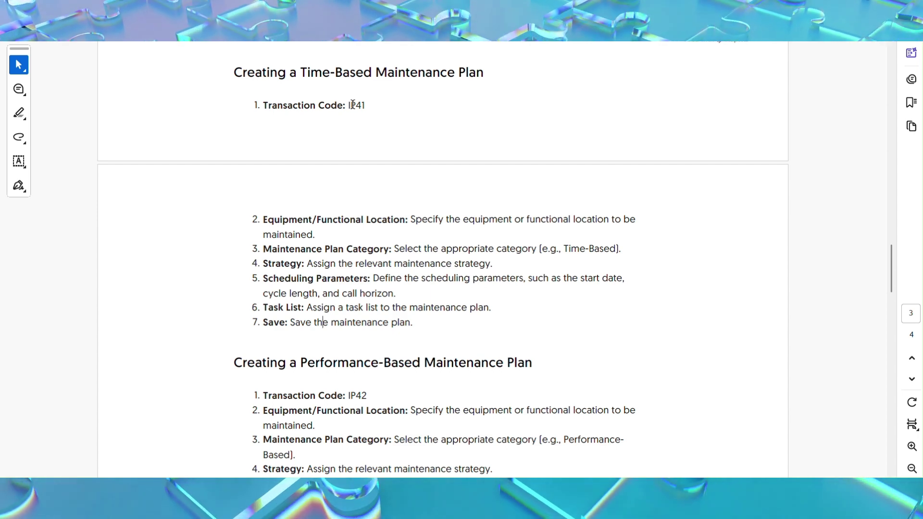
scroll(416, 298, "down", 4)
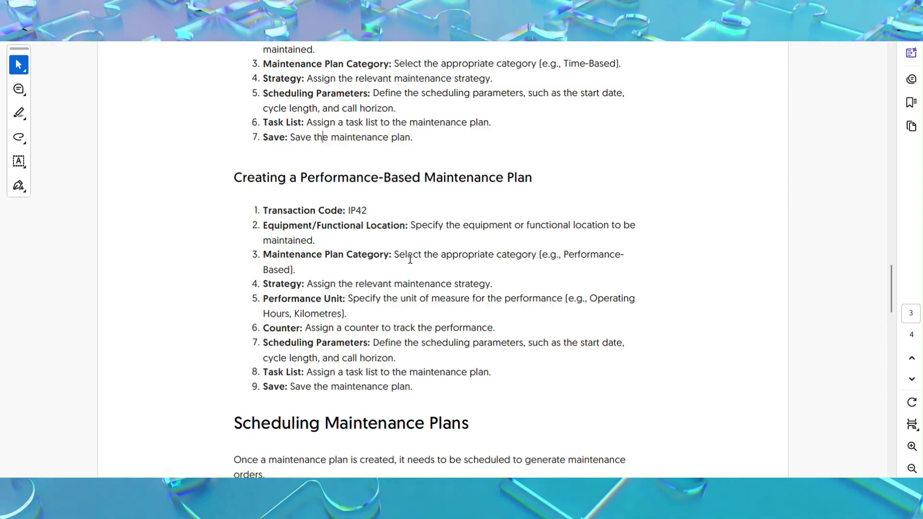
Review the guide's sections on scheduling and monitoring maintenance plans, including the transaction codes for each
scroll(410, 259, "down", 8)
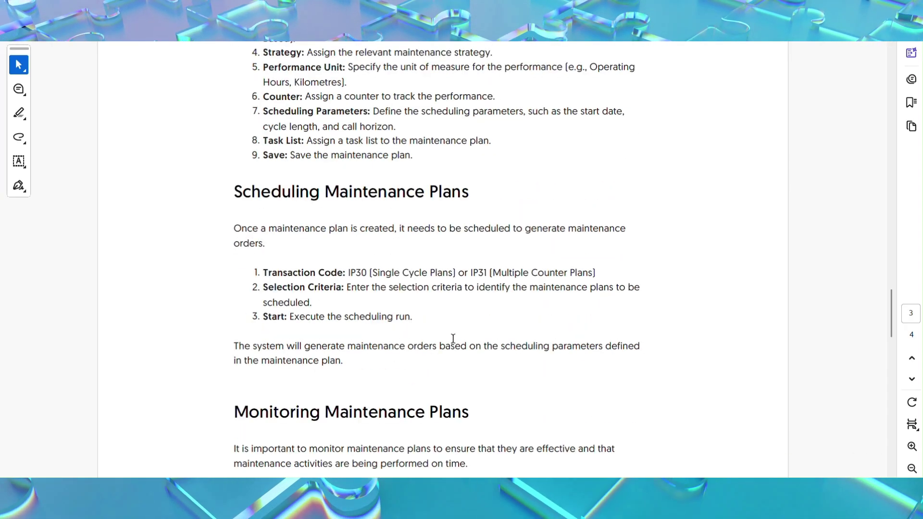
scroll(454, 338, "down", 2)
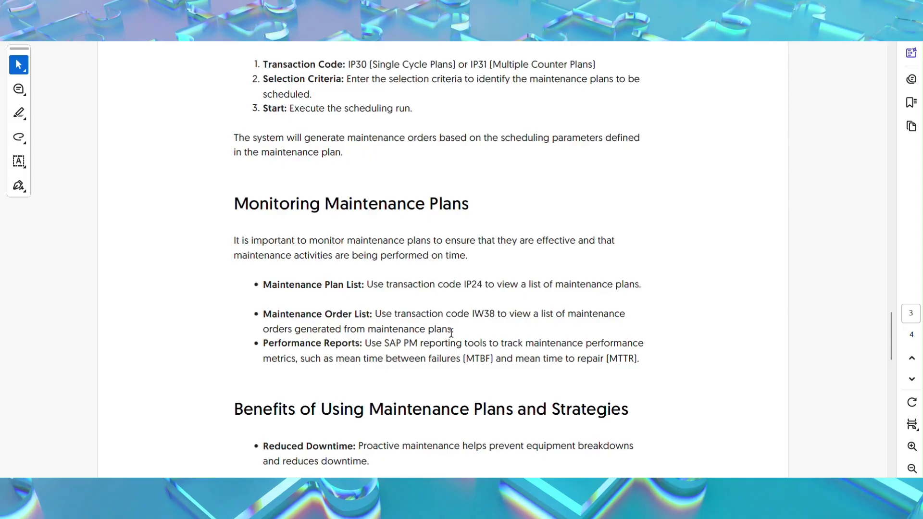
scroll(451, 329, "up", 3)
scroll(452, 329, "up", 2)
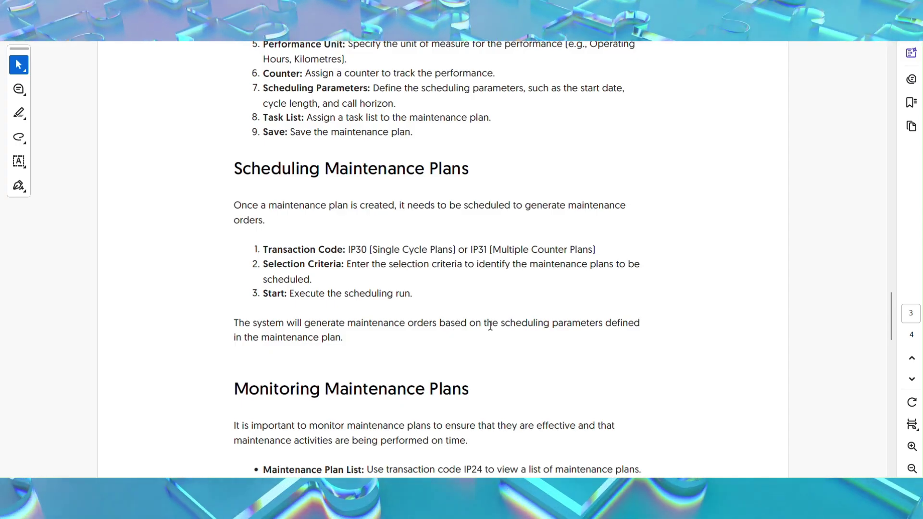
scroll(490, 322, "down", 1)
scroll(492, 309, "down", 8)
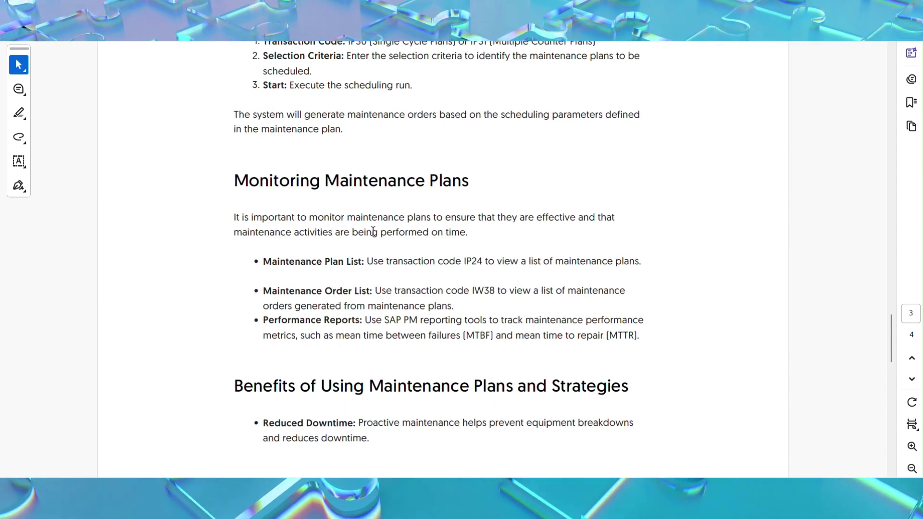
scroll(372, 240, "up", 5)
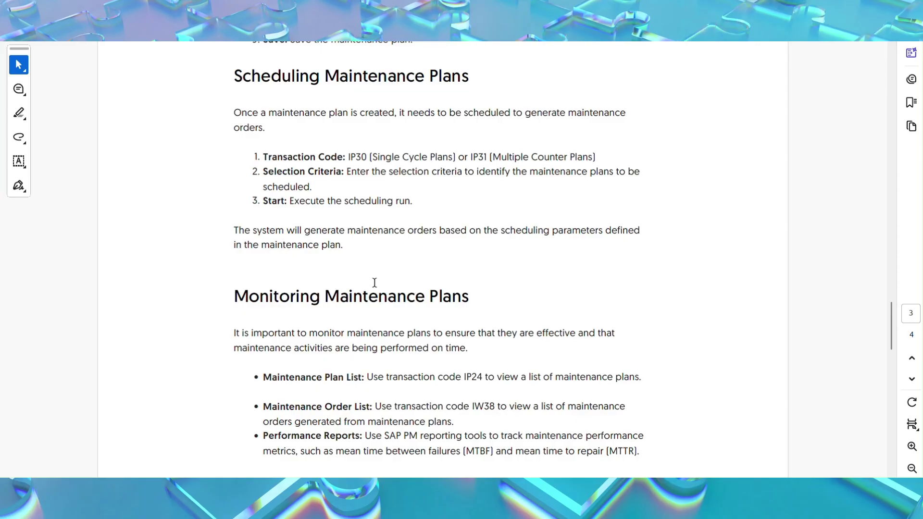
scroll(376, 284, "down", 2)
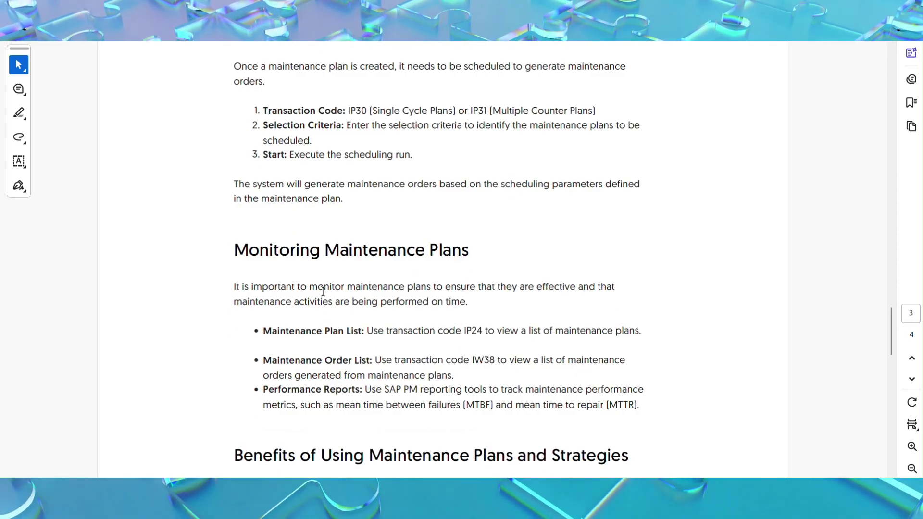
Select the text under Monitoring Maintenance Plans, then the Scheduling Maintenance Plans section, to examine both passages
left_click_drag(235, 285, 522, 390)
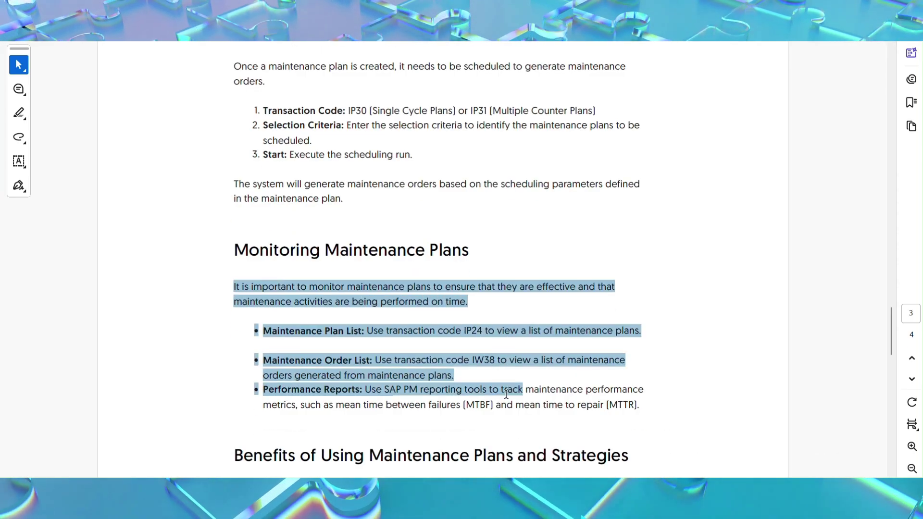
left_click(388, 320)
scroll(380, 307, "up", 2)
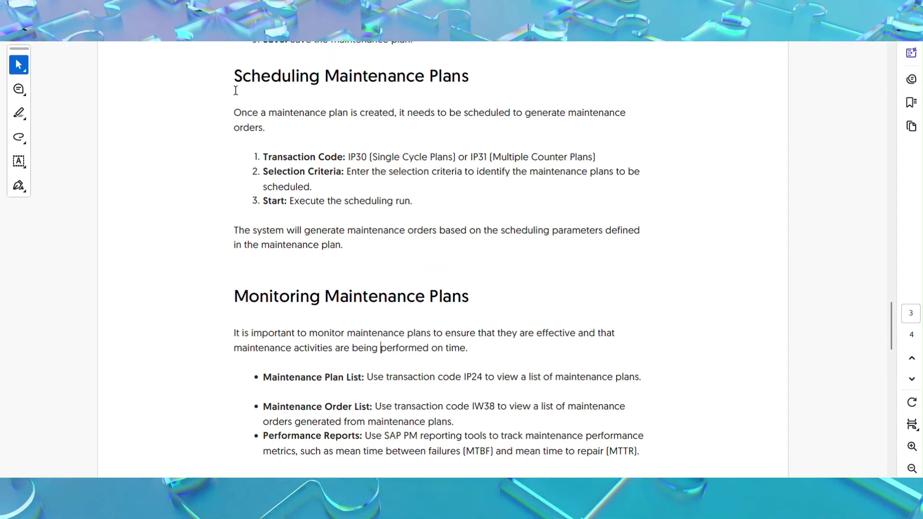
left_click_drag(237, 76, 640, 231)
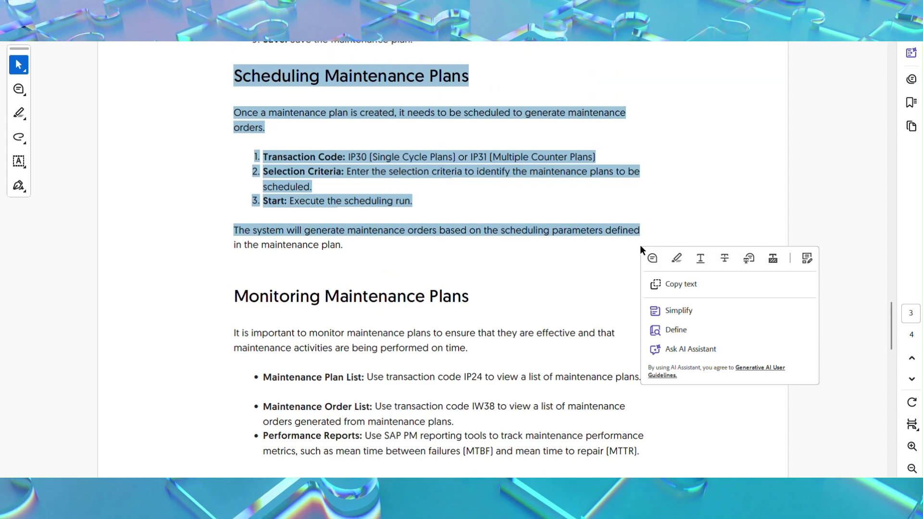
scroll(491, 291, "down", 1)
scroll(490, 288, "down", 4)
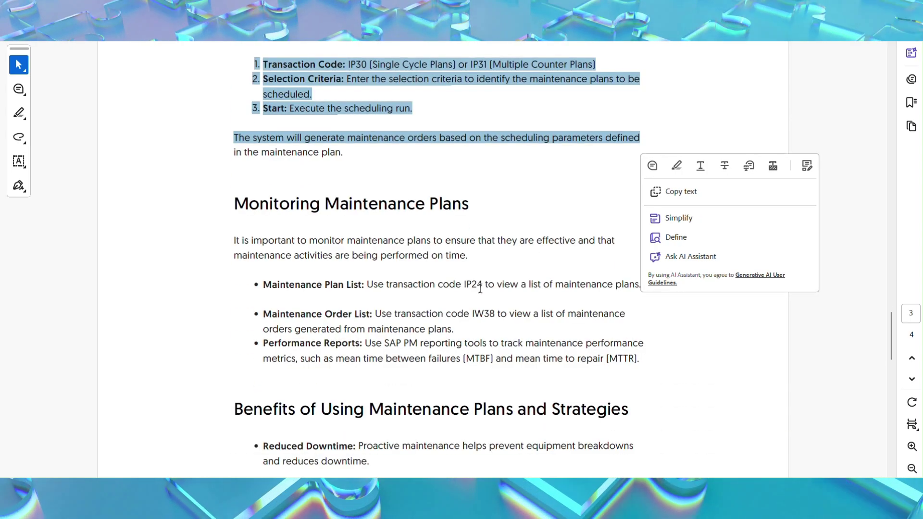
Go back through the guide and select the Creating a Maintenance Strategy section, down to the Maintenance Plans heading, to examine its steps
scroll(460, 279, "up", 3)
scroll(460, 279, "up", 15)
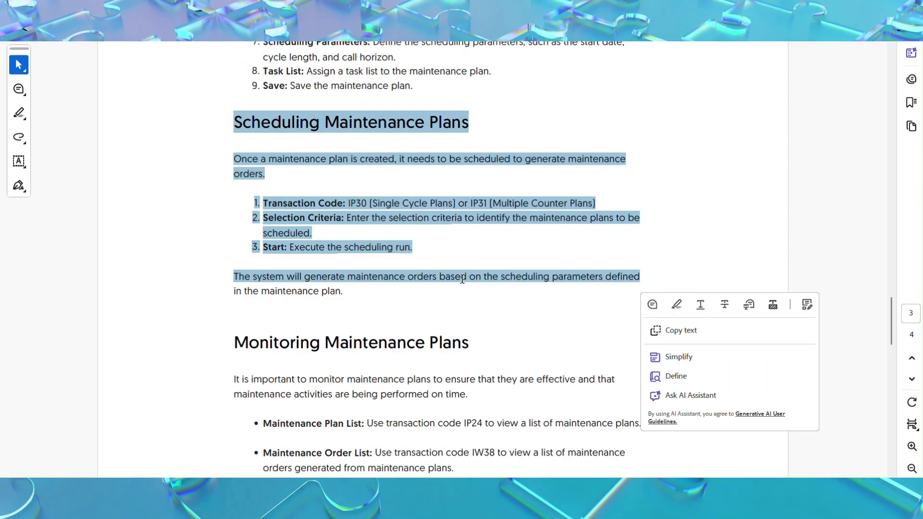
scroll(463, 278, "up", 15)
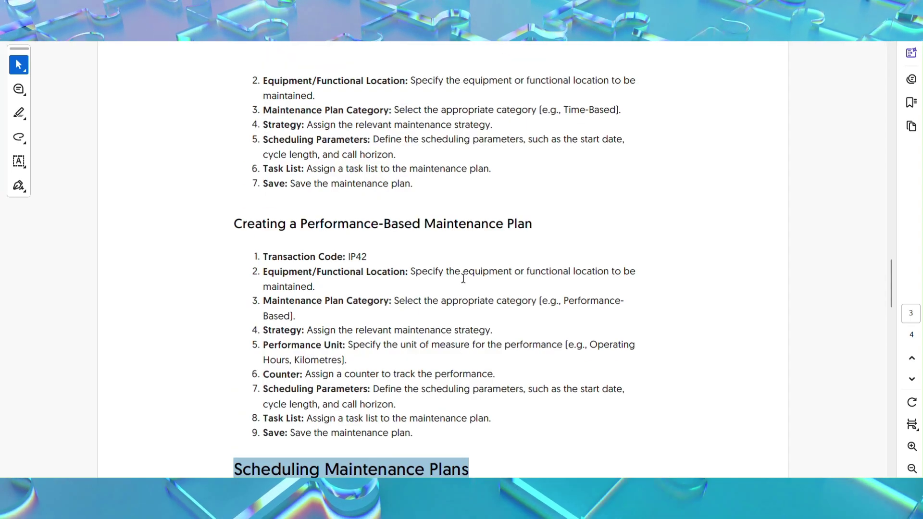
scroll(462, 283, "up", 10)
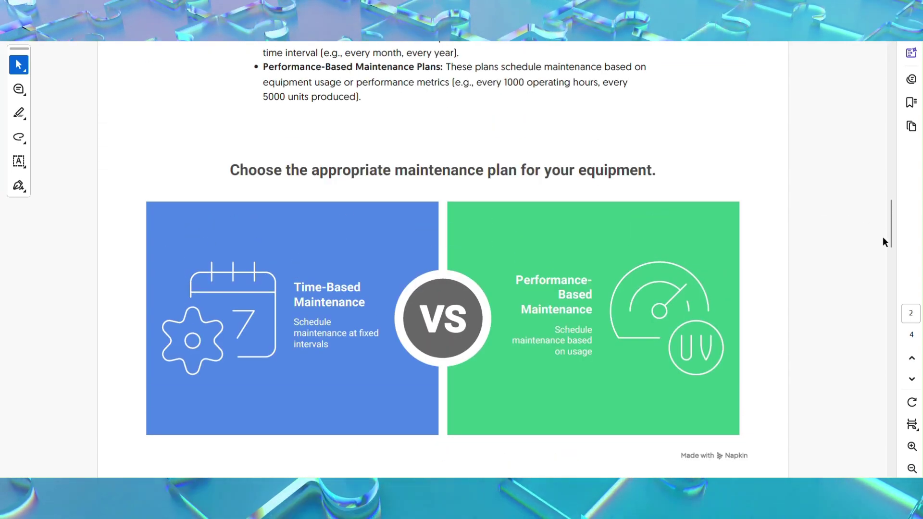
left_click_drag(889, 238, 889, 197)
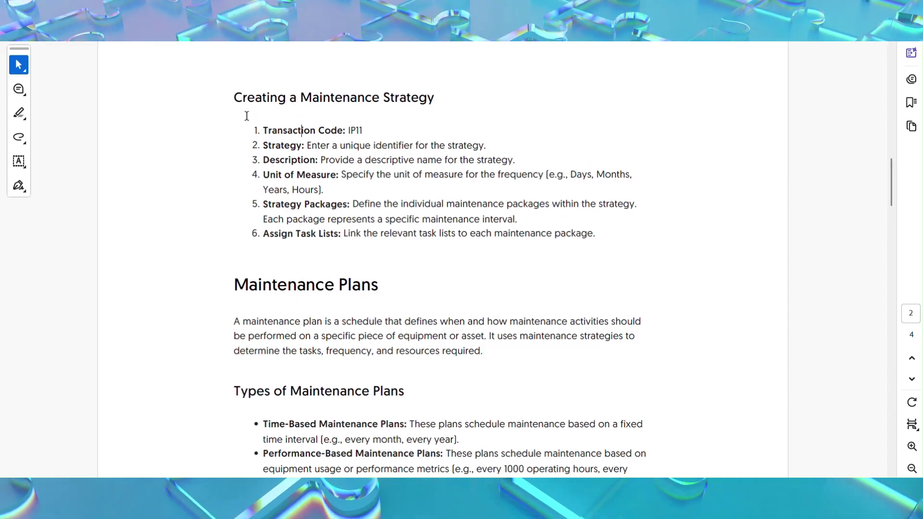
left_click_drag(234, 96, 495, 263)
scroll(775, 216, "down", 9)
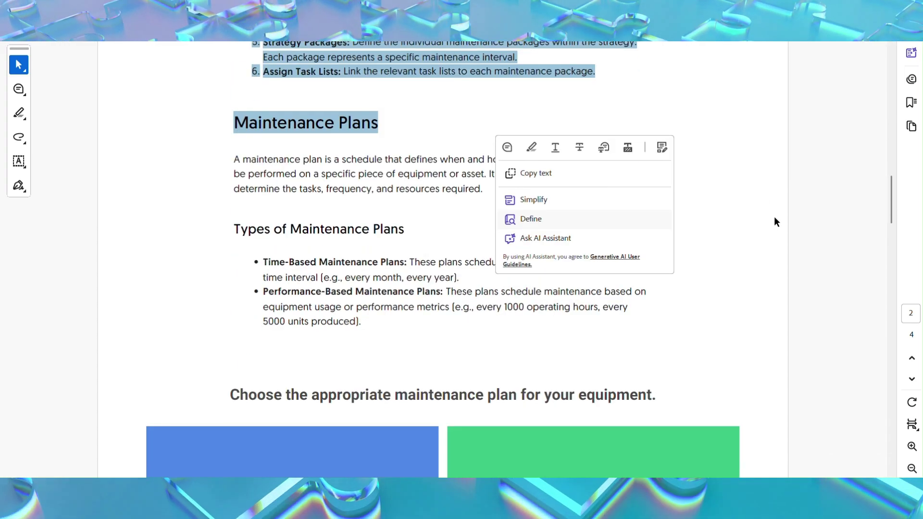
Return to the guide's scheduling and monitoring sections, then switch to SAP and examine the cycle of maintenance plan 101
left_click_drag(894, 212, 898, 321)
scroll(580, 287, "down", 4)
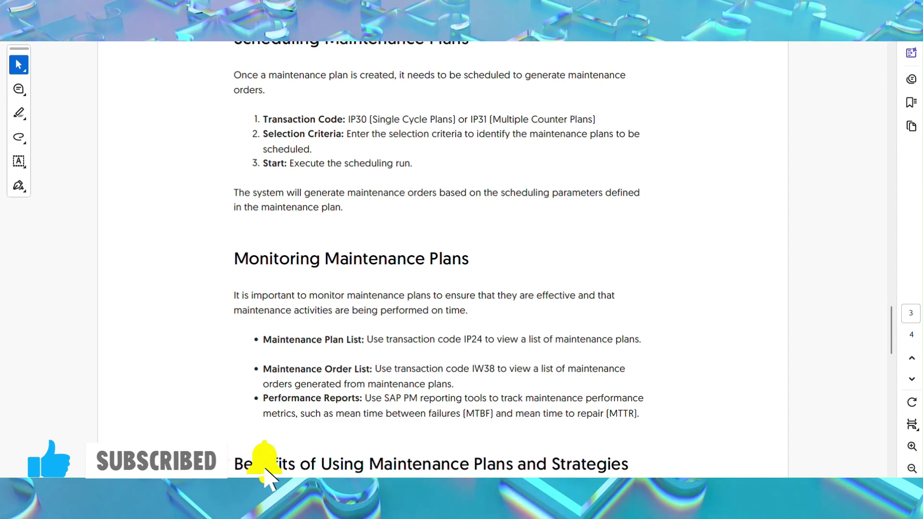
left_click(743, 445)
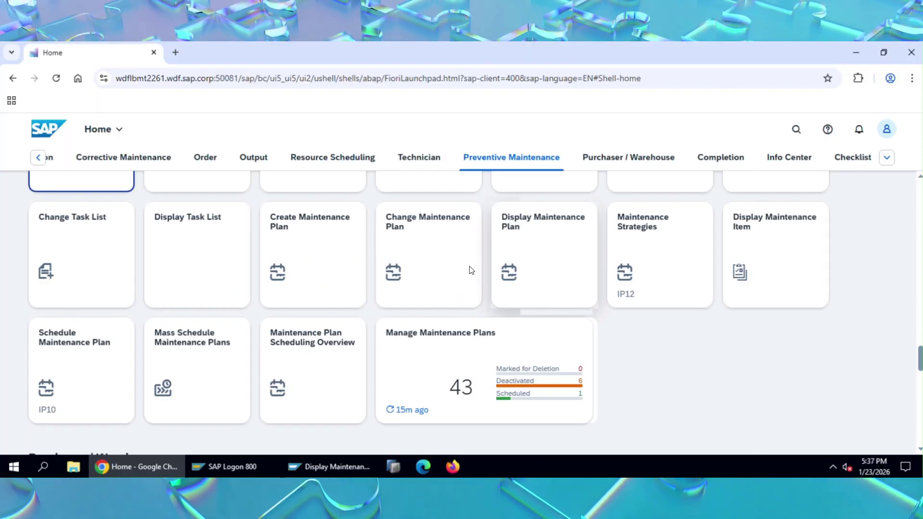
left_click(303, 468)
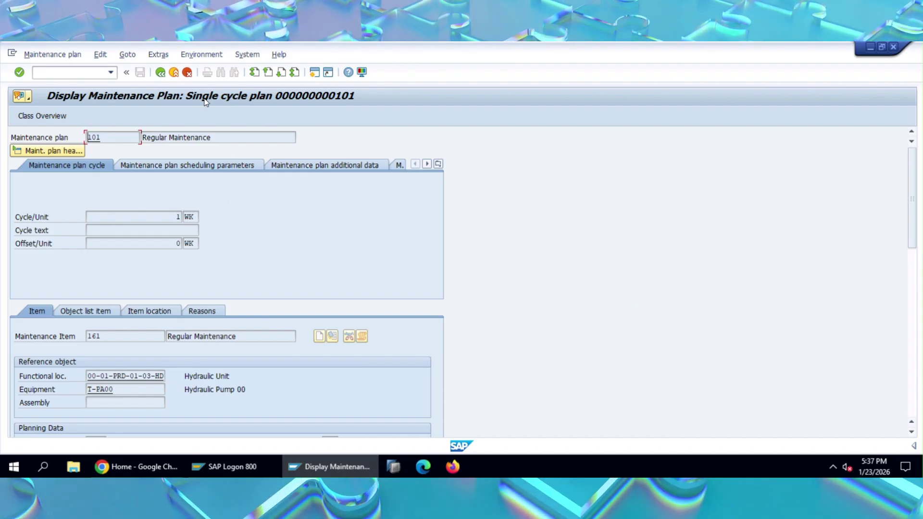
left_click(138, 217)
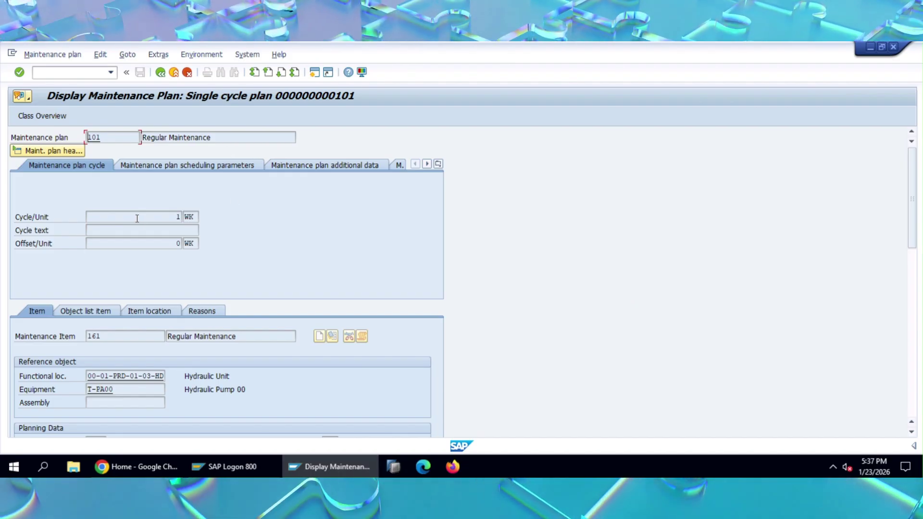
left_click_drag(138, 216, 198, 217)
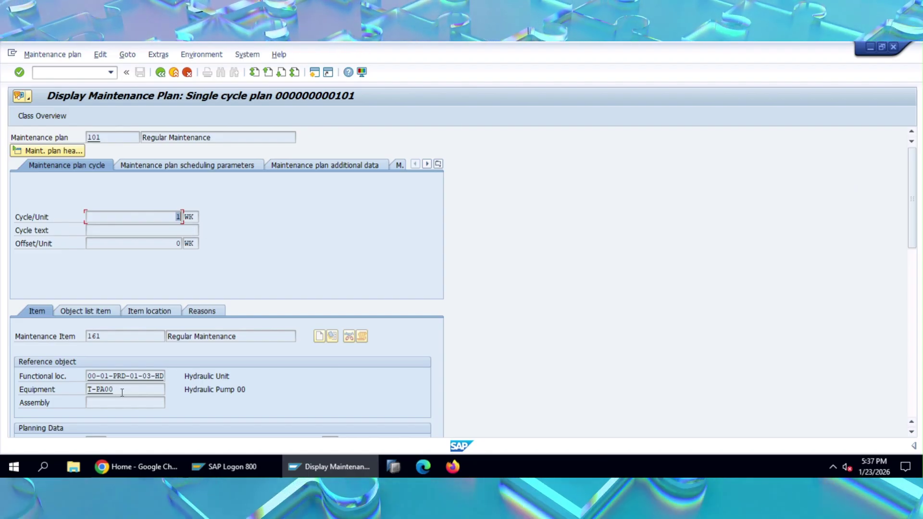
Examine the equipment assigned to the maintenance item, along with its planning data and task list
scroll(913, 247, "down", 5)
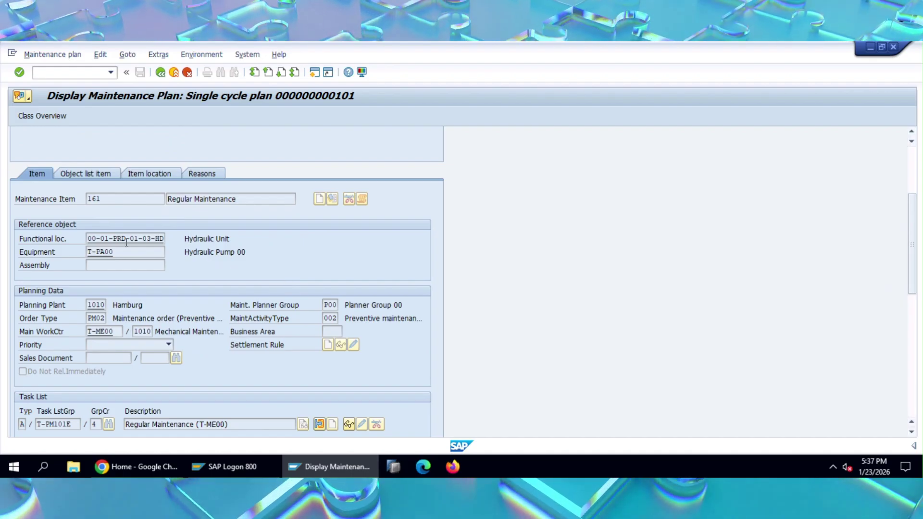
left_click_drag(115, 251, 86, 252)
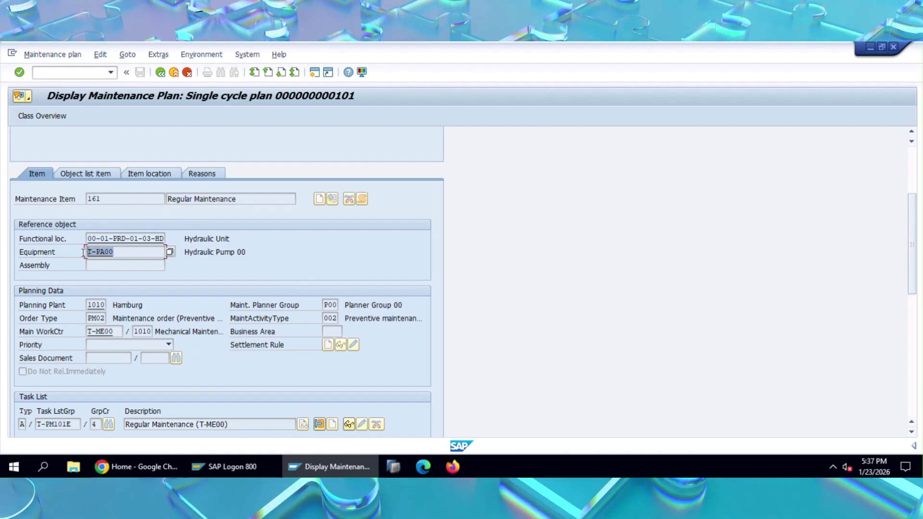
left_click(114, 256)
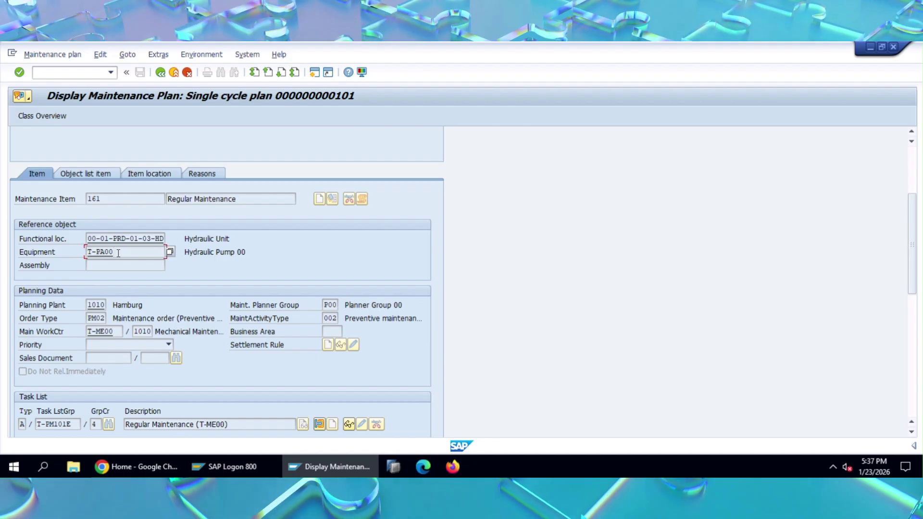
left_click_drag(114, 252, 85, 252)
left_click(118, 250)
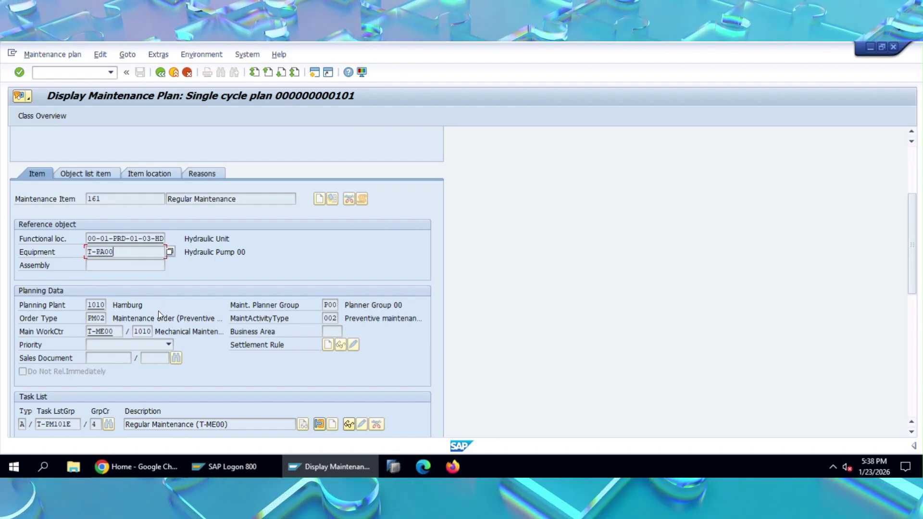
scroll(157, 310, "down", 3)
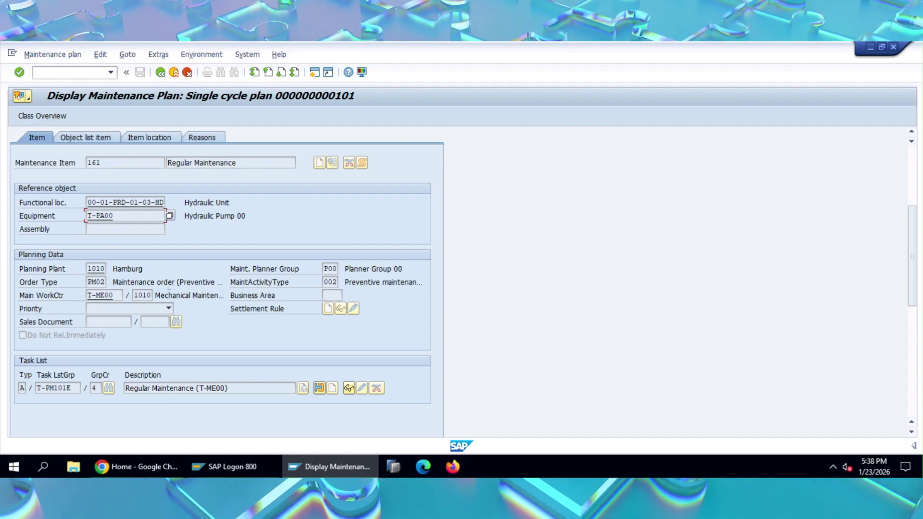
scroll(171, 337, "down", 3)
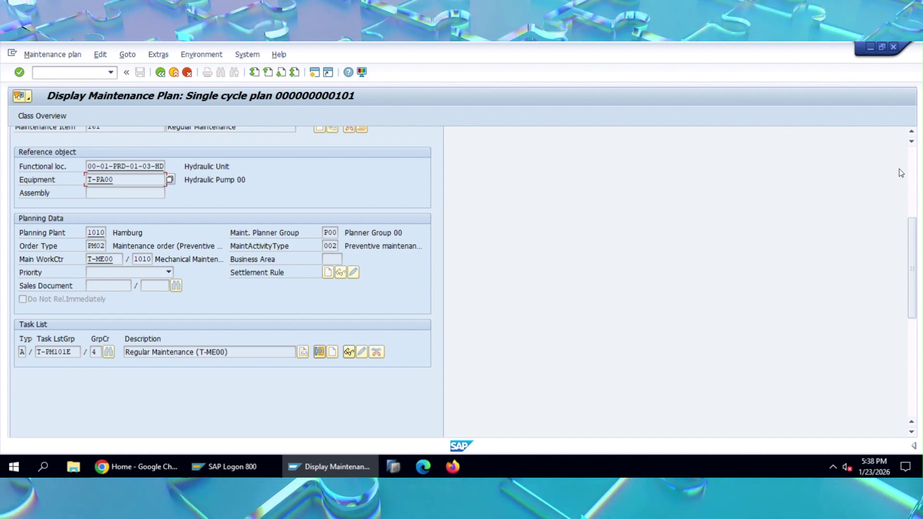
Review the scheduling parameters of maintenance plan 101, then return to the scheduling overview list
left_click(912, 170)
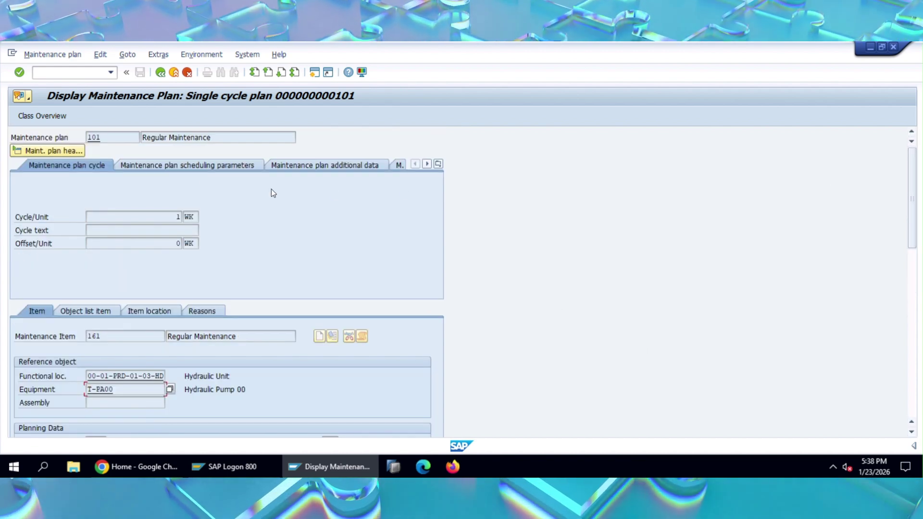
left_click(200, 169)
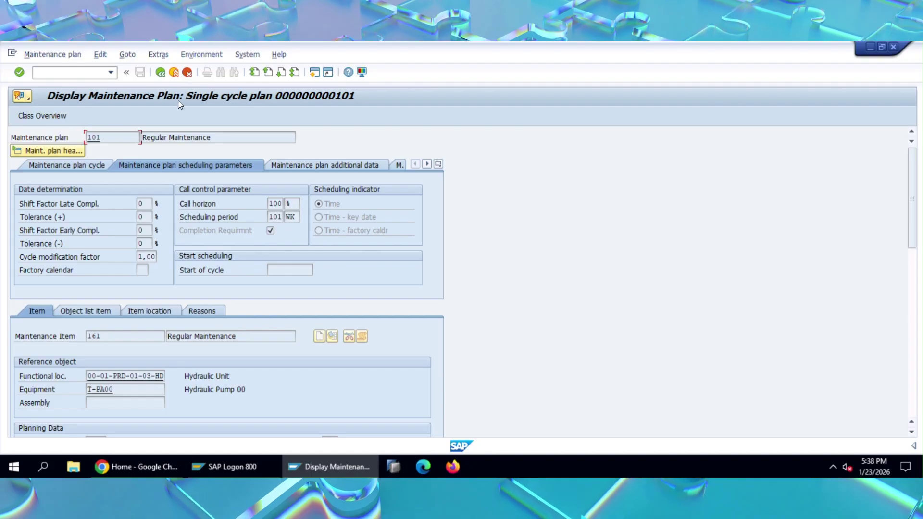
left_click(160, 73)
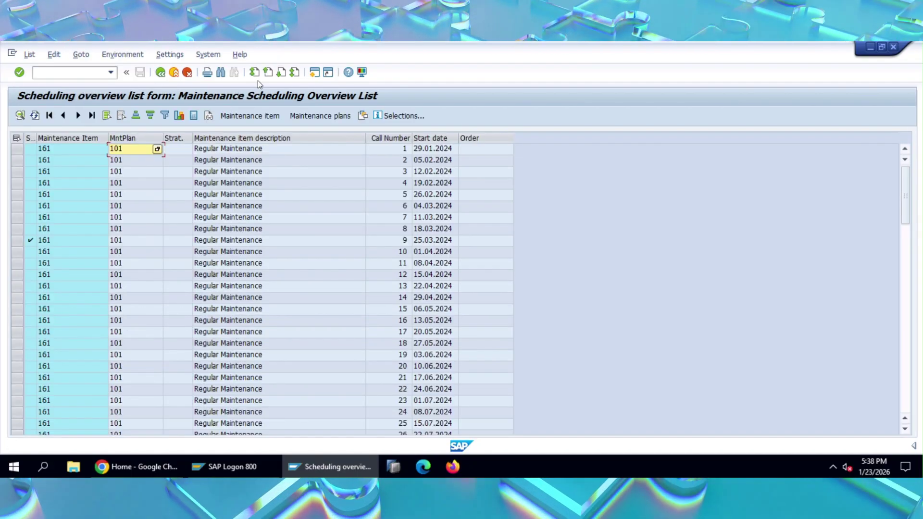
Open a new SAP session and start the transaction for creating a maintenance plan without a strategy or cycle set
left_click(315, 74)
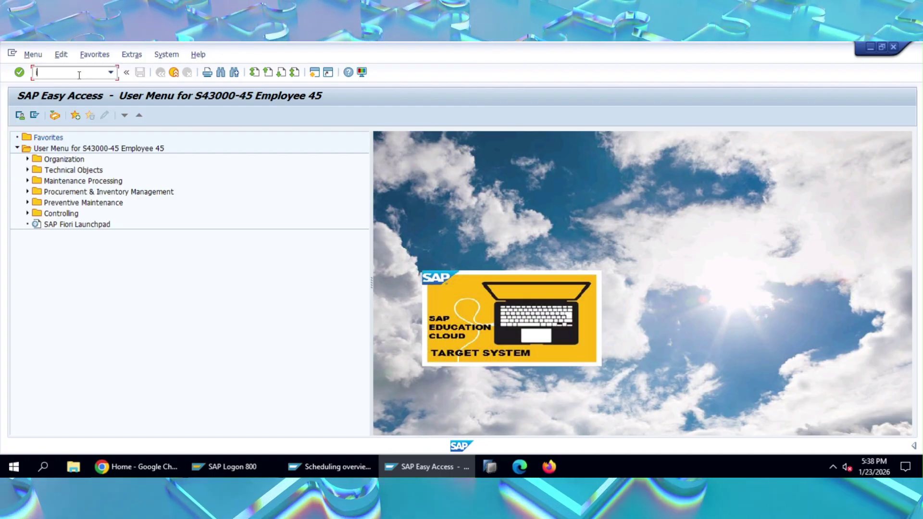
type("ip42")
key("Return")
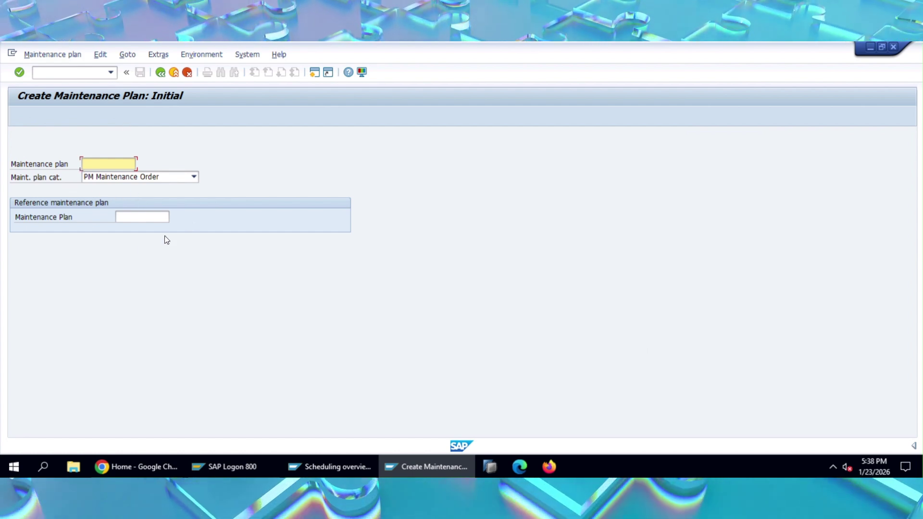
Start transaction IP42 in the same session, inspect the Strategy field for a strategy plan, and leave the screen
left_click(85, 75)
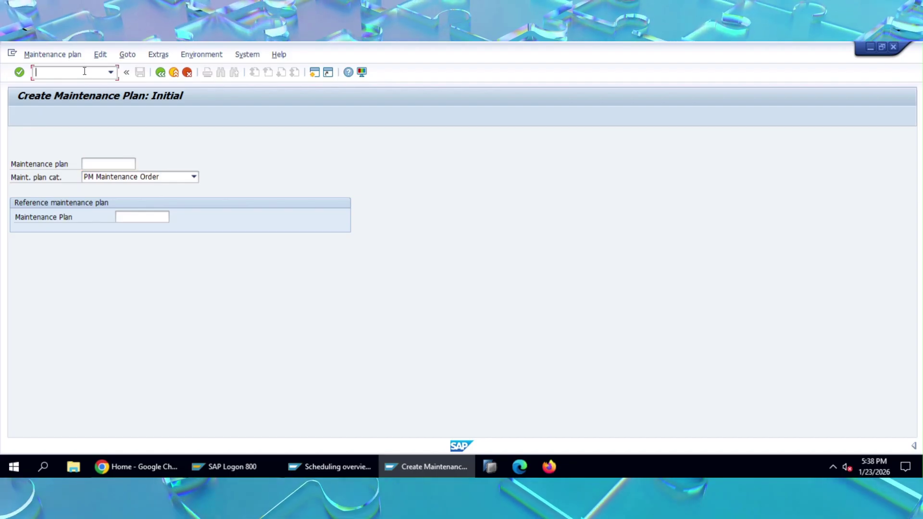
type("/nip42")
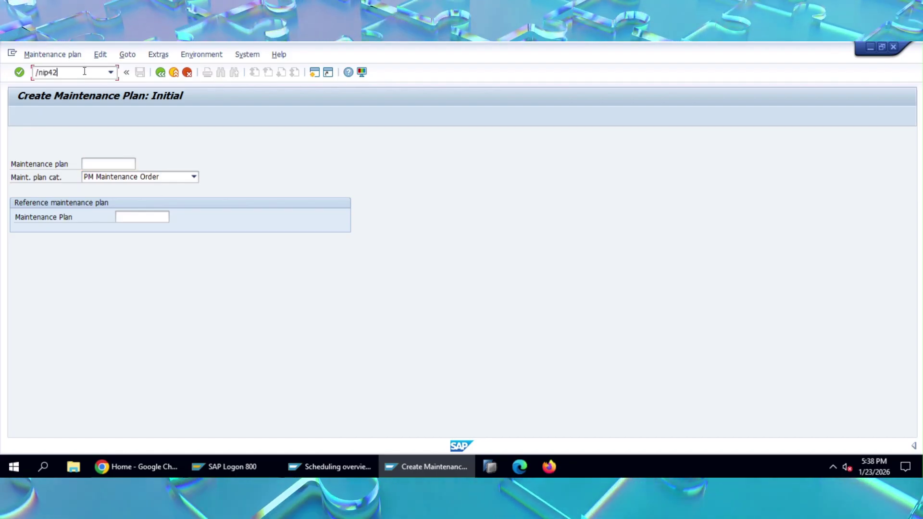
key("Return")
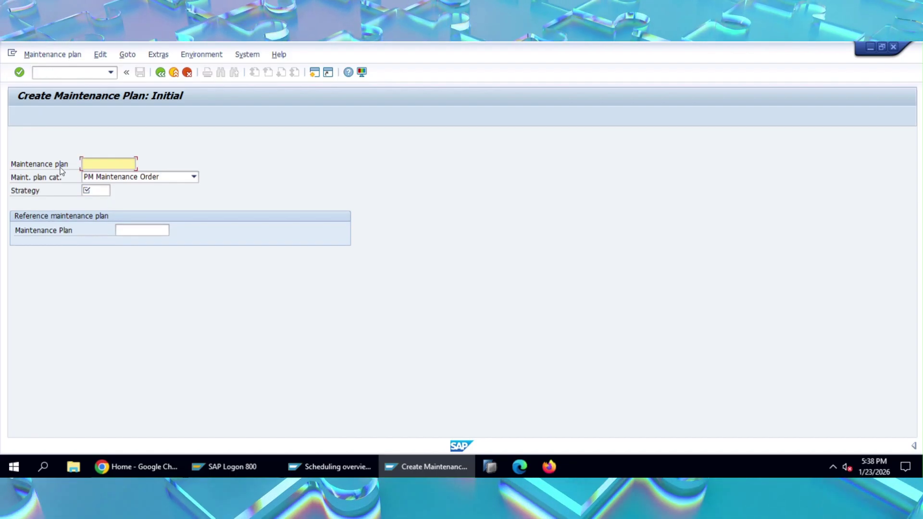
left_click(98, 192)
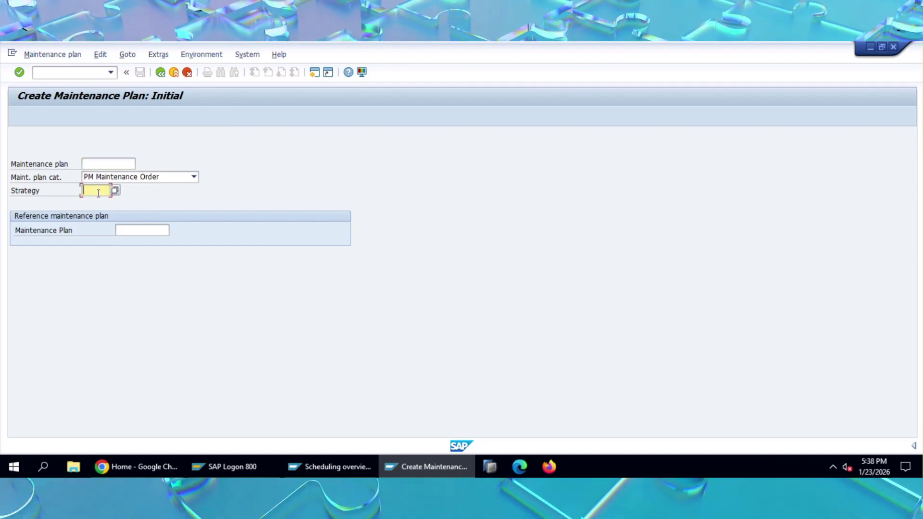
left_click(161, 73)
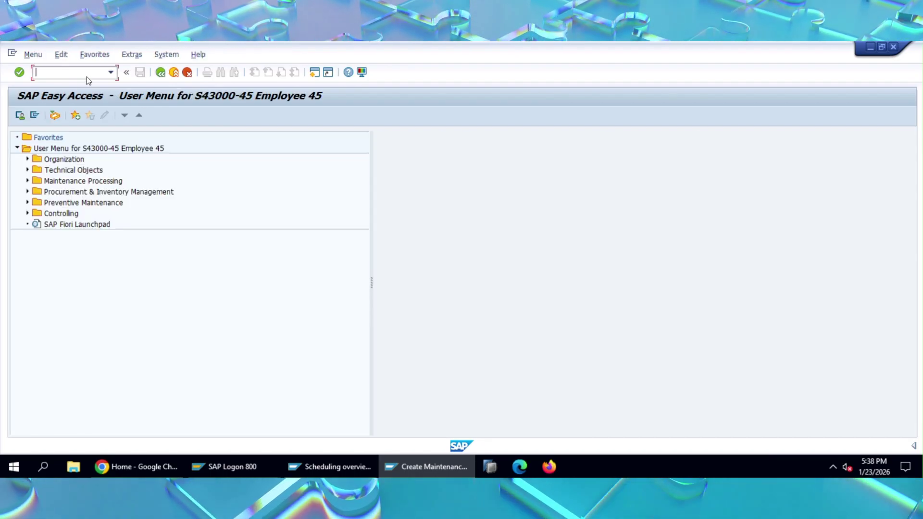
Run transaction IP43, inspect the Cycle set field for a multiple counter plan, and return to the SAP menu
type("ip42")
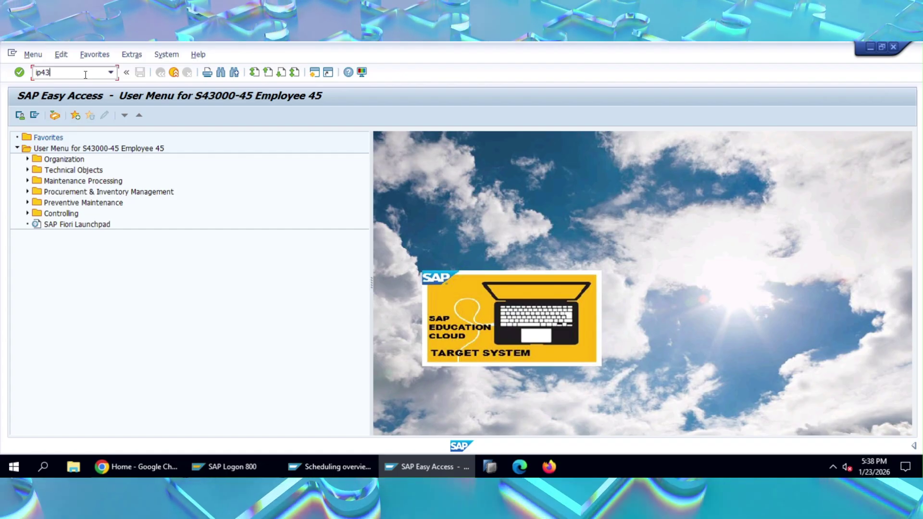
key("Return")
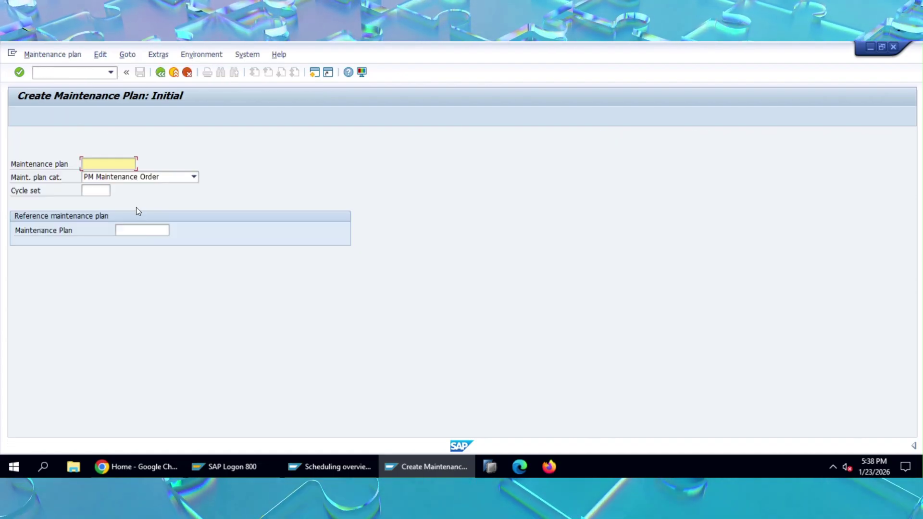
left_click(100, 190)
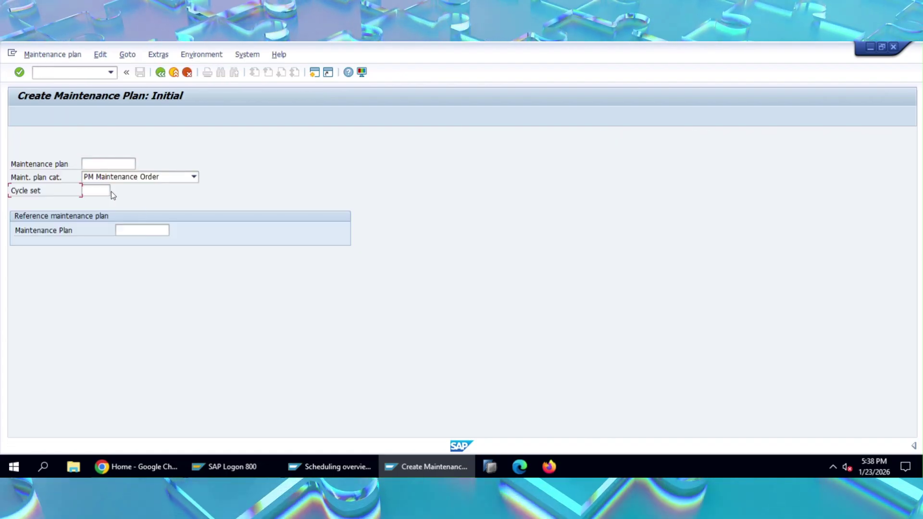
left_click(161, 73)
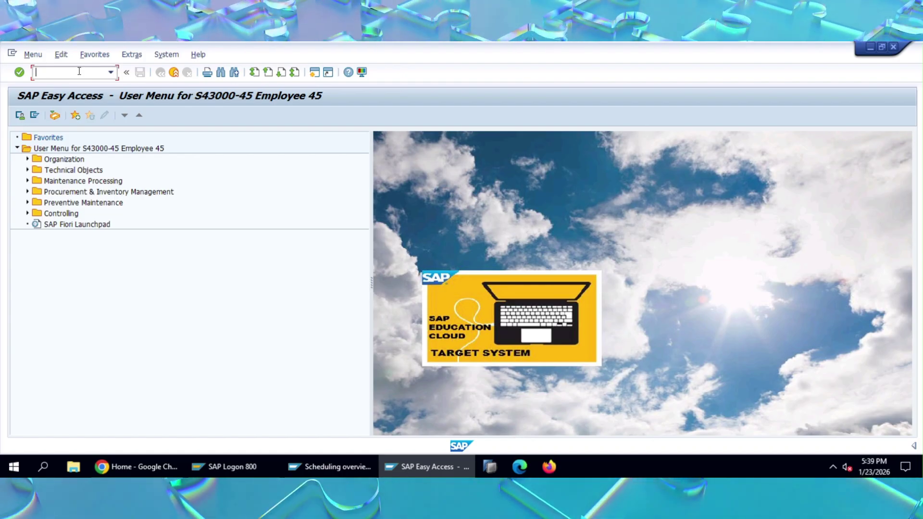
Run transaction IP01, enable the Multiple cntr option for the new maintenance plan, and select the Cycle set field
type("ip")
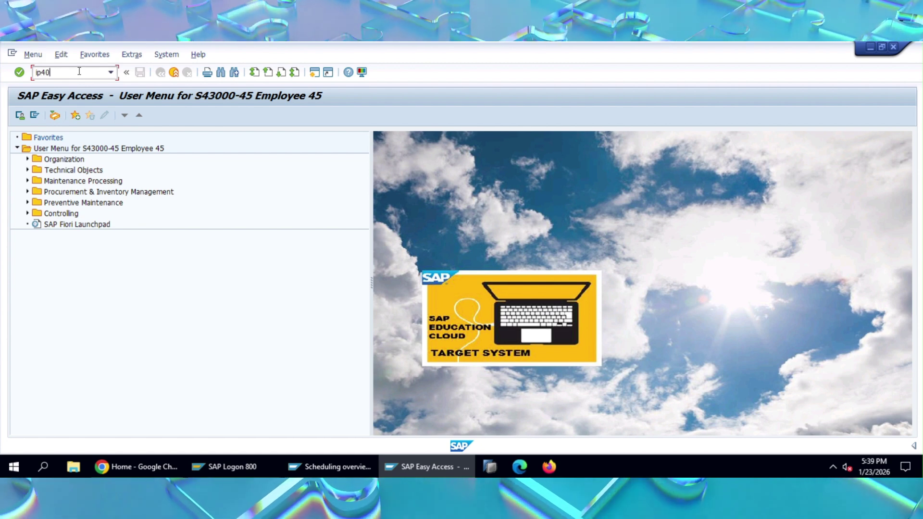
type("01")
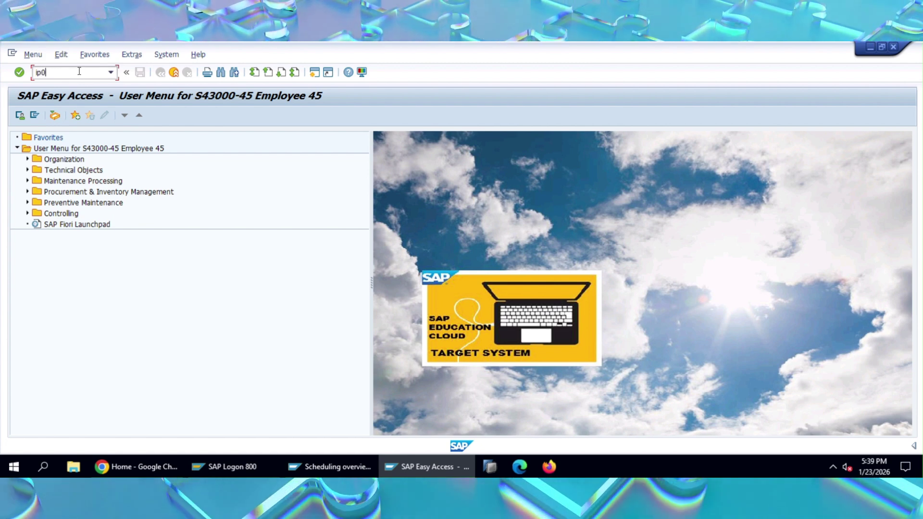
key("Return")
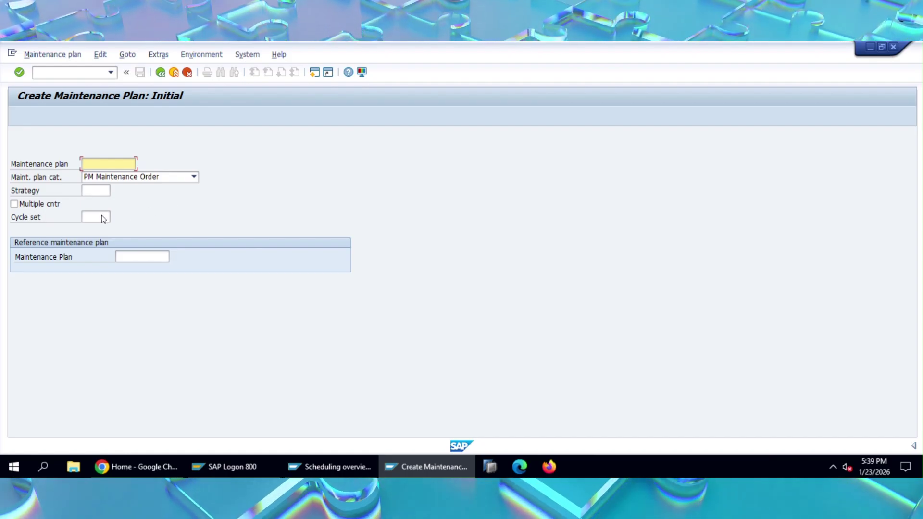
left_click(14, 204)
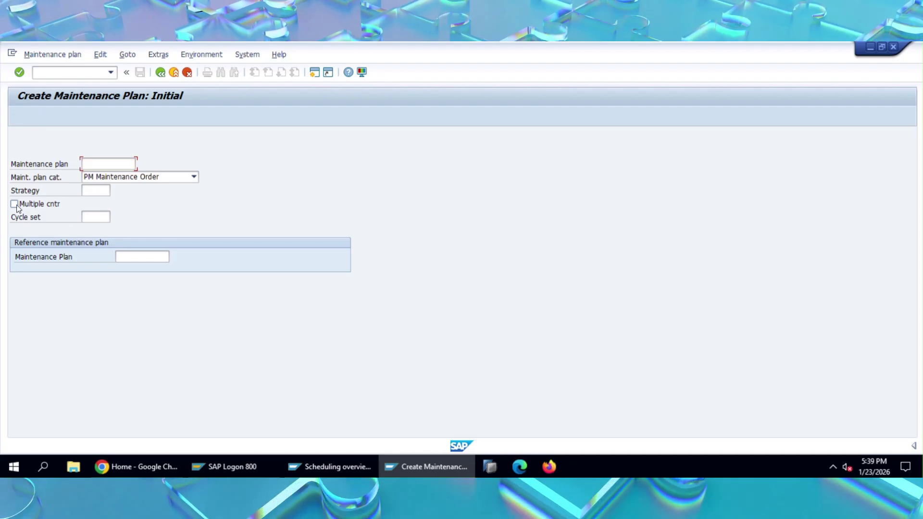
left_click(91, 218)
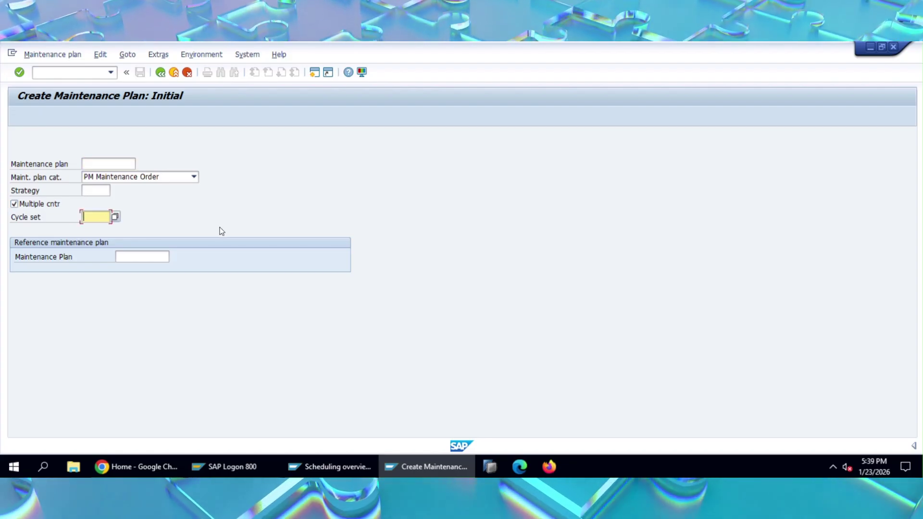
Leave the creation screen, run transaction IP02, open maintenance plan 101, review its item data, and exit without saving
left_click(174, 72)
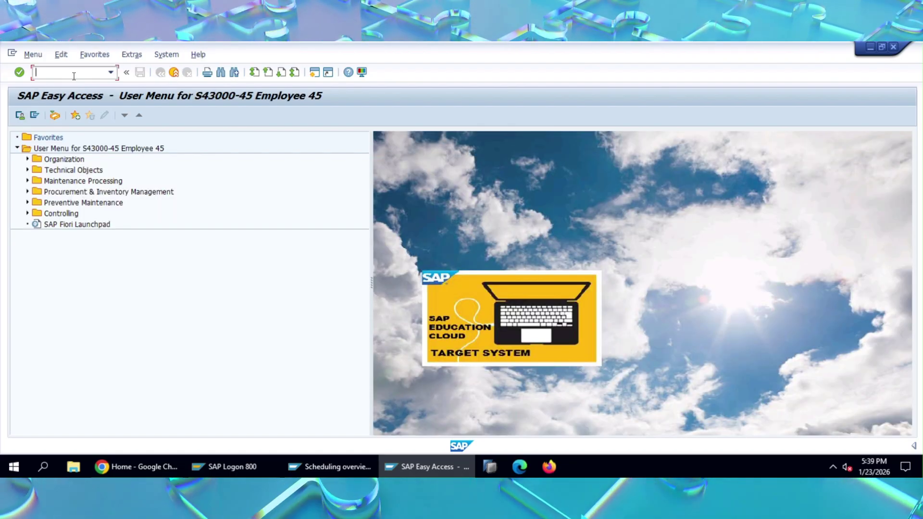
type("ip02")
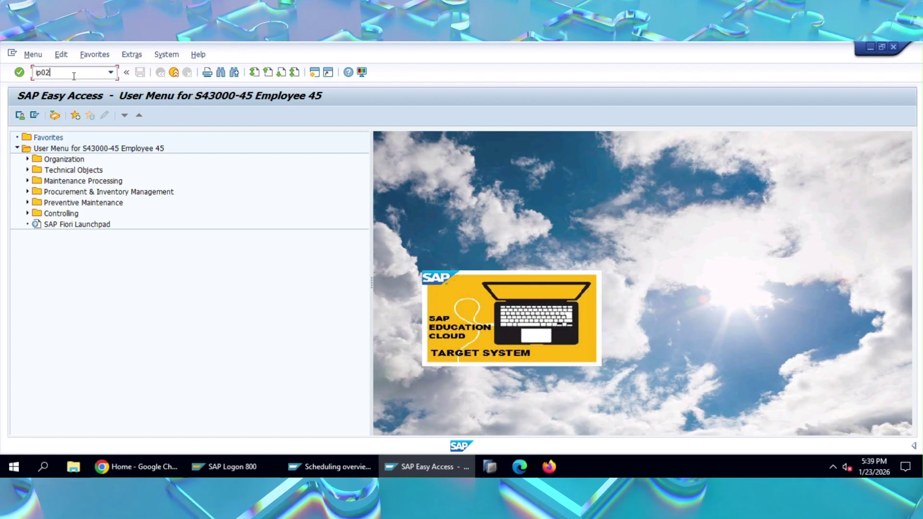
key("Return")
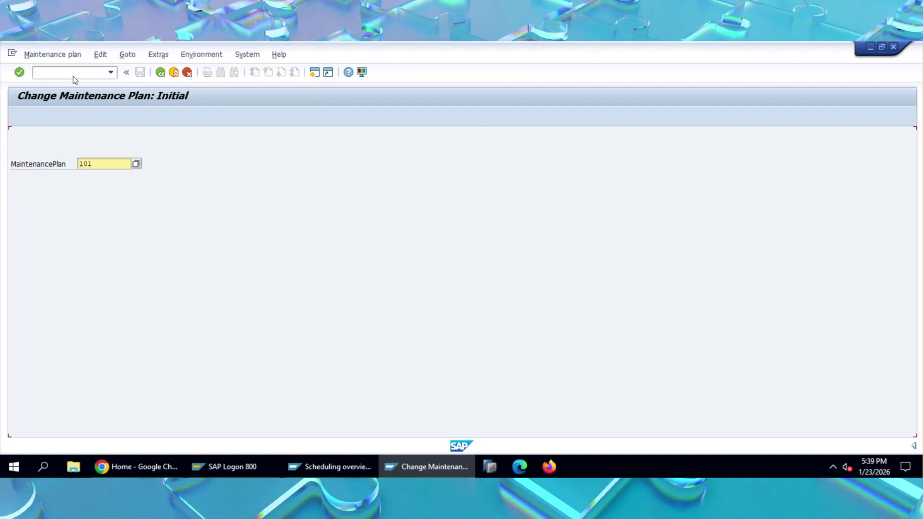
key("Return")
scroll(158, 347, "down", 5)
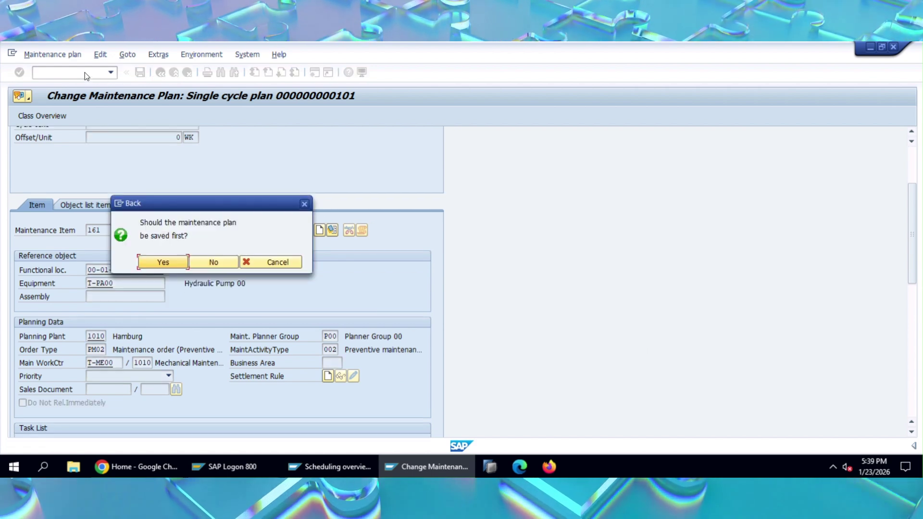
left_click(212, 262)
Switch directly to transaction IP03 to view the initial screen for displaying maintenance plans, and return to the SAP menu
left_click(72, 73)
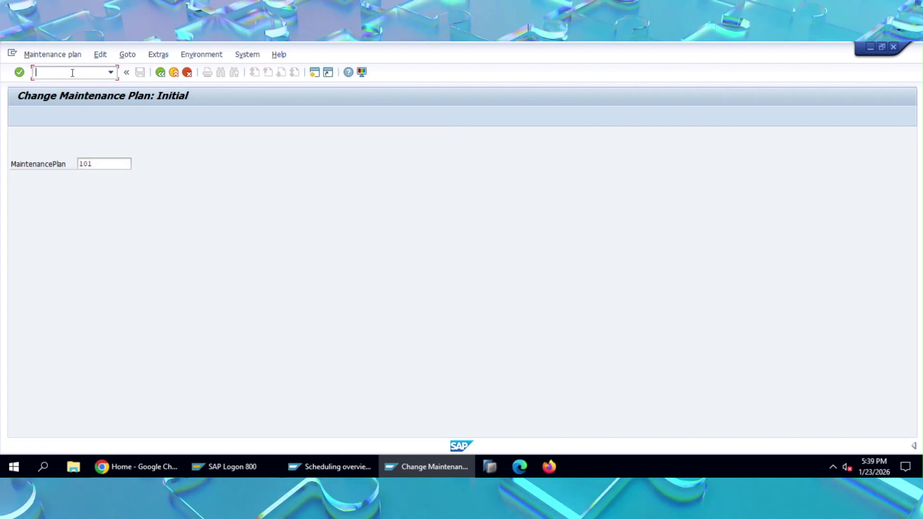
type("/nia03")
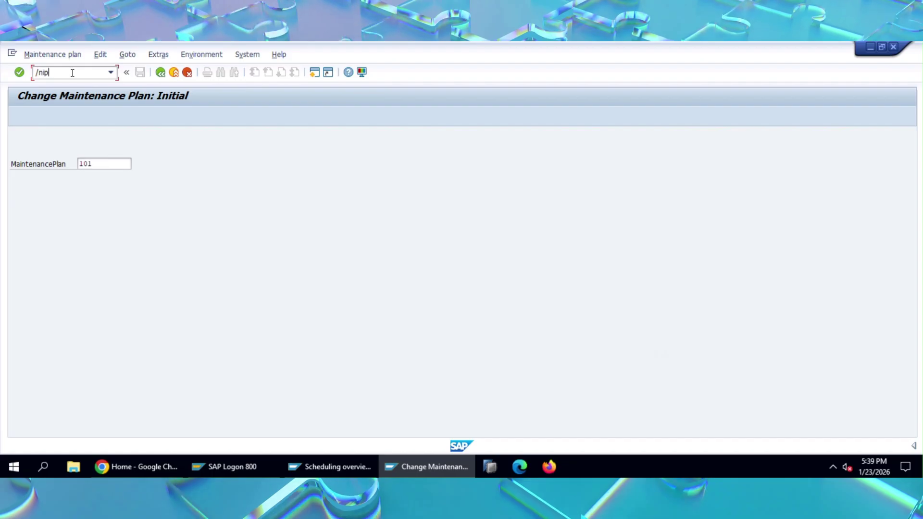
key("Return")
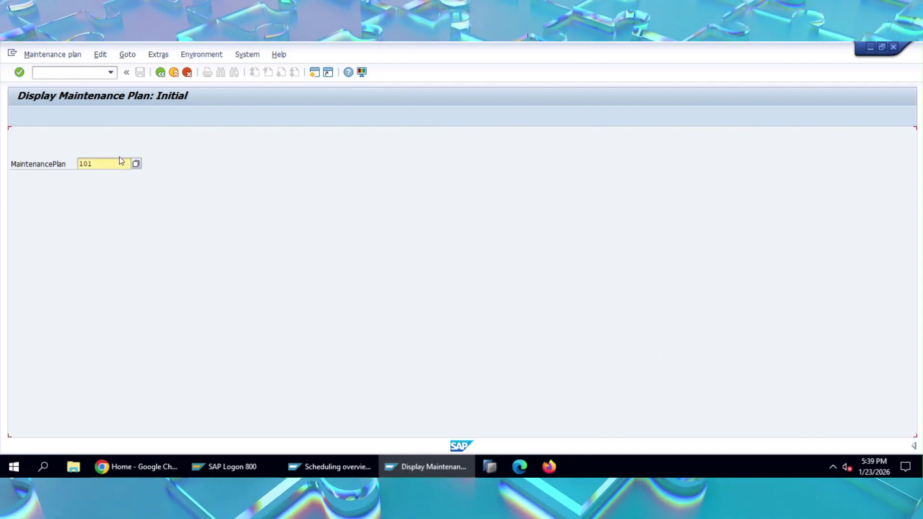
left_click(174, 72)
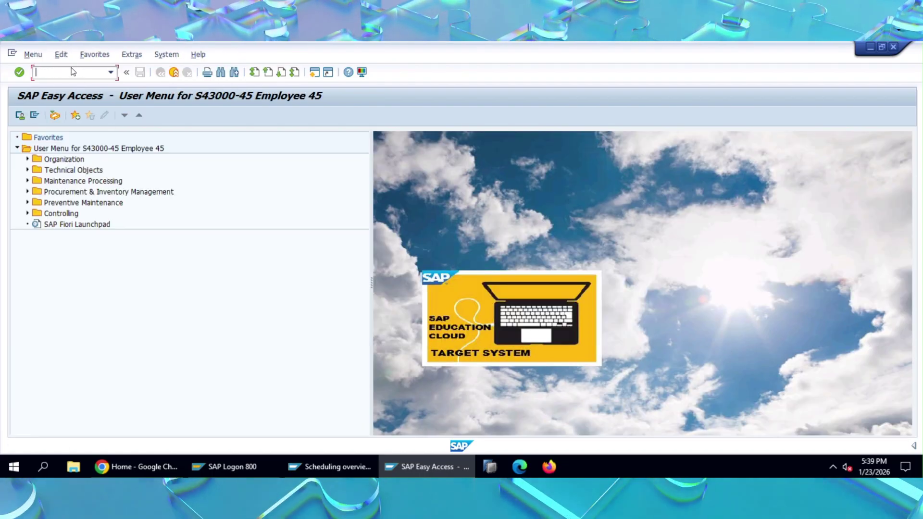
Run transaction IP01, examine the available maintenance plan categories without changing the selection, and return to the SAP menu
type("ip")
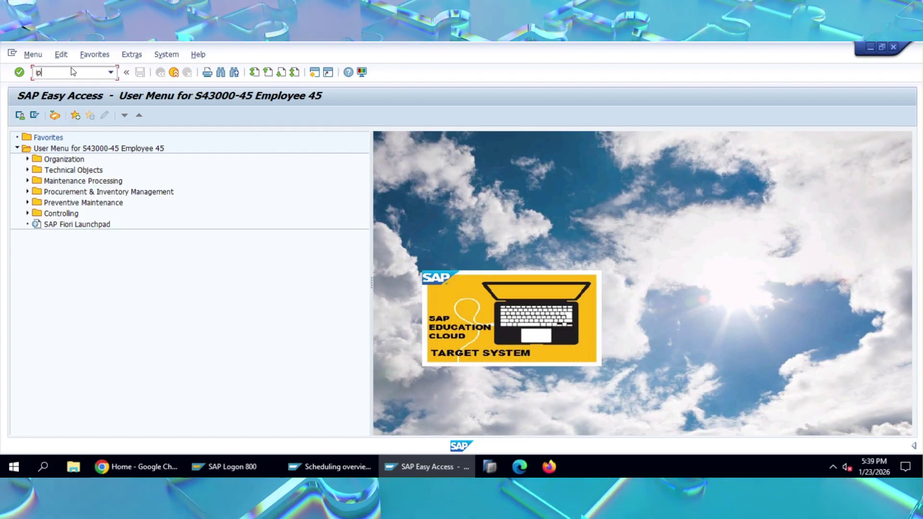
type("01")
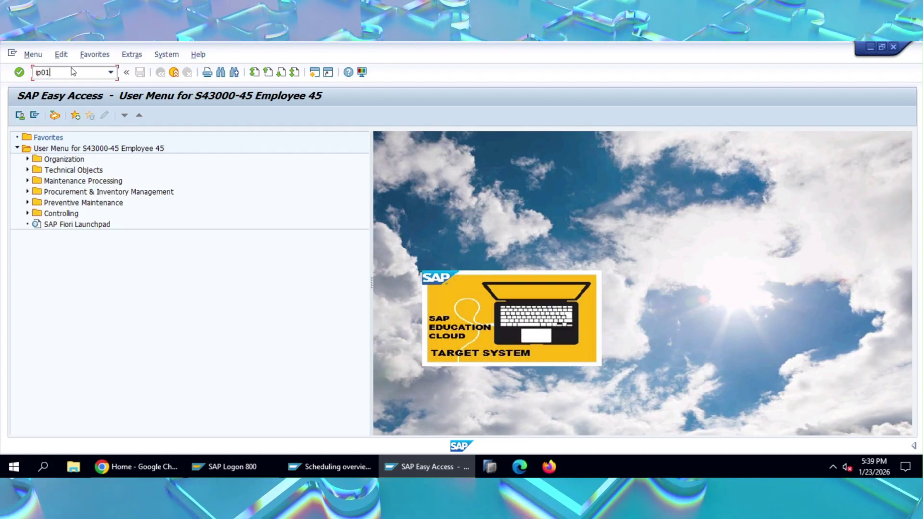
key("Return")
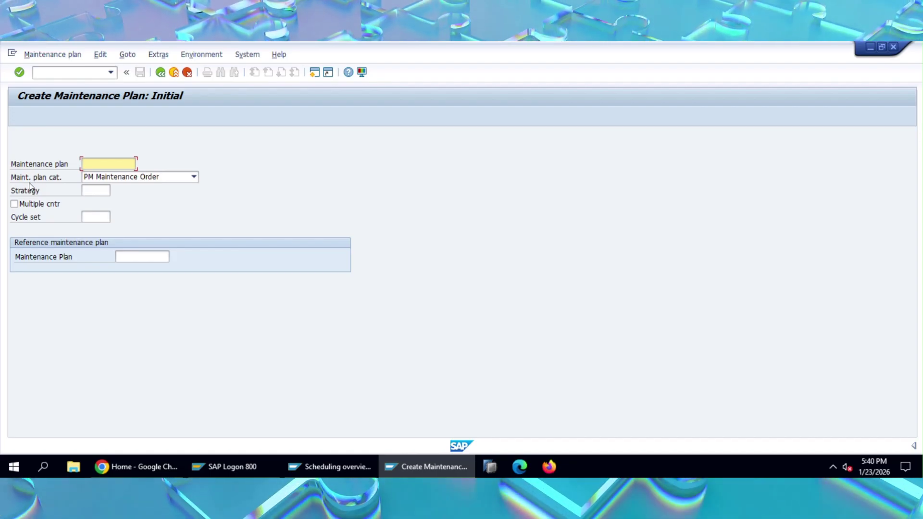
left_click(171, 185)
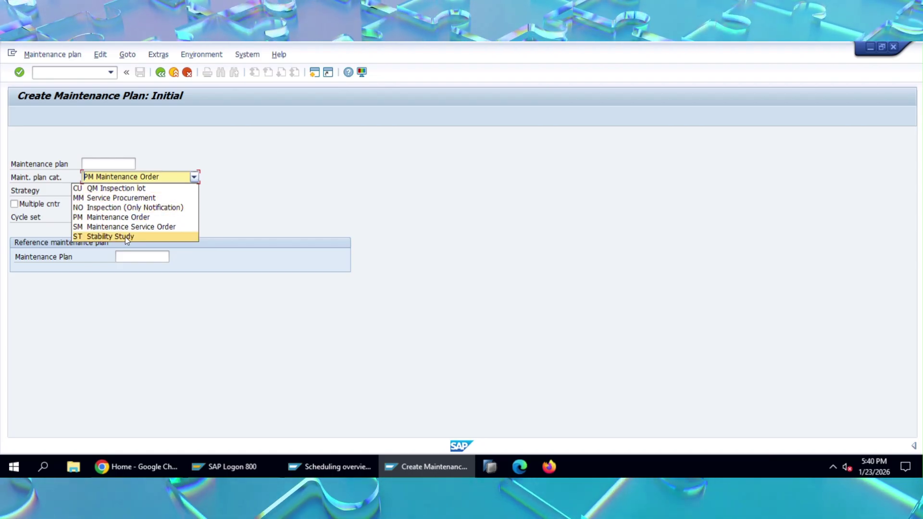
left_click(362, 179)
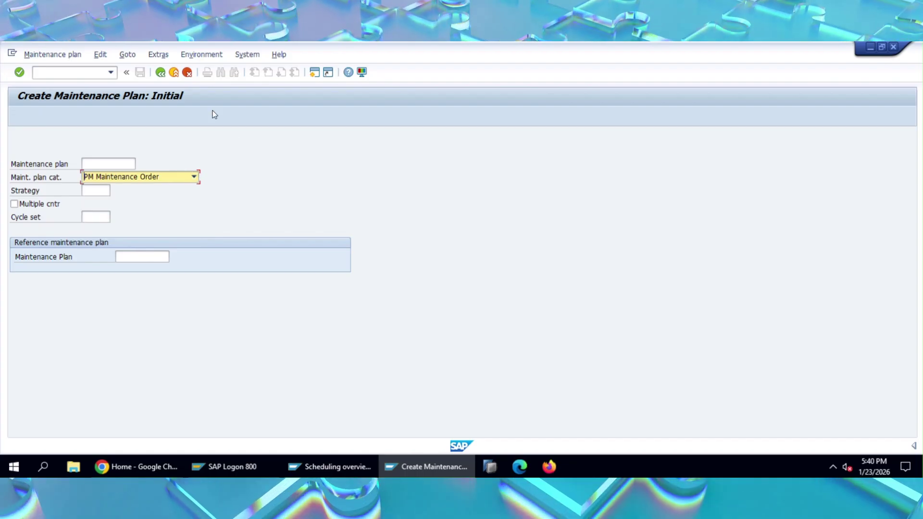
left_click(173, 73)
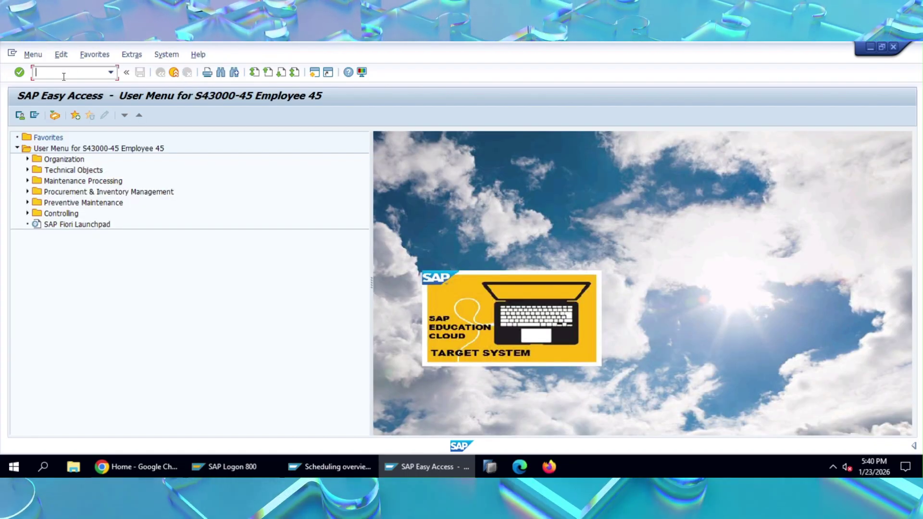
Open the SAP Reference IMG and expand Plant Maintenance and Customer Service down to the Maintenance Plans activities under Maintenance Plans, Work Centers, Task Lists and PRTs
key("Return")
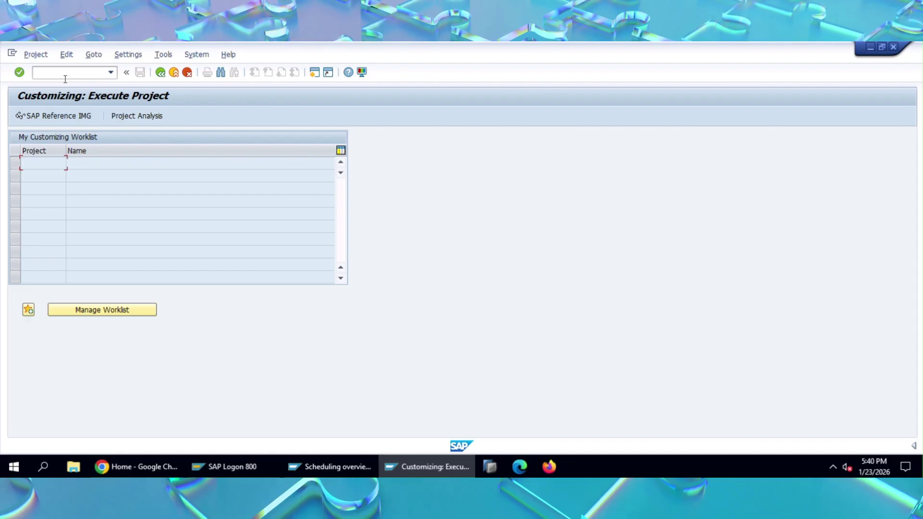
left_click(59, 118)
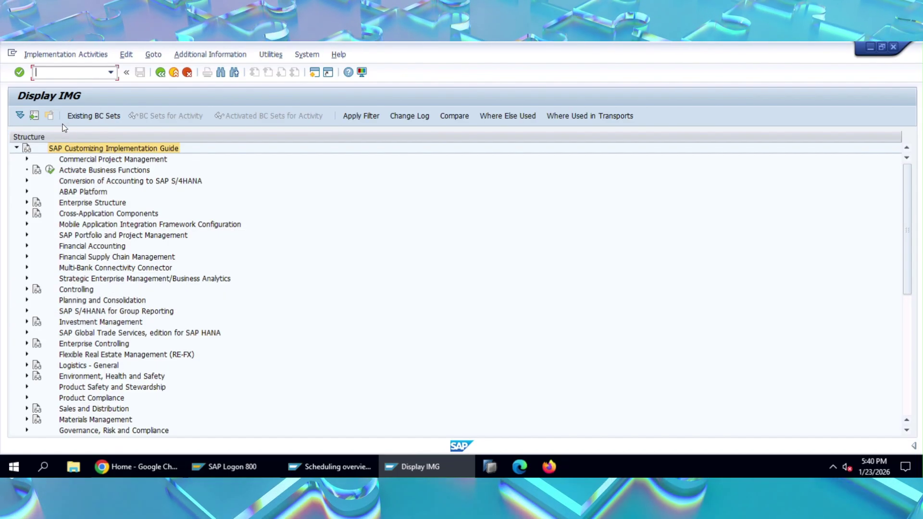
left_click(118, 312)
scroll(117, 313, "down", 8)
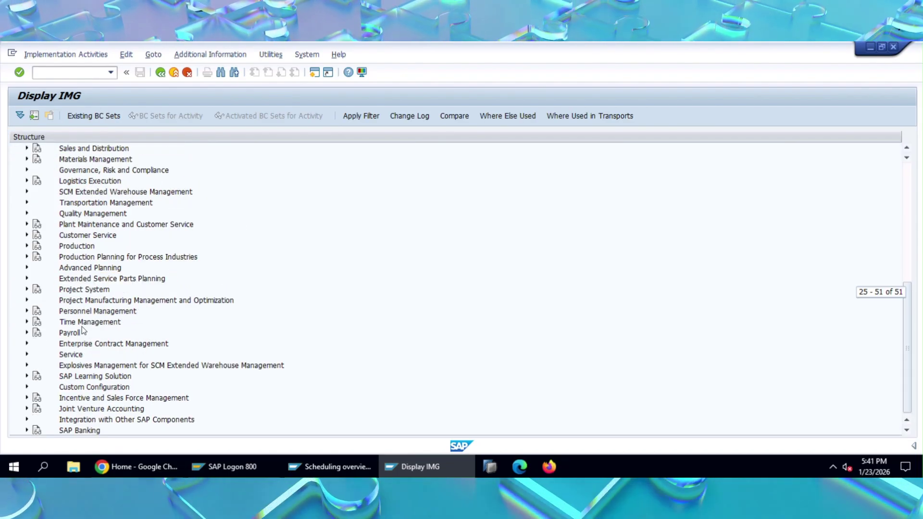
left_click(27, 223)
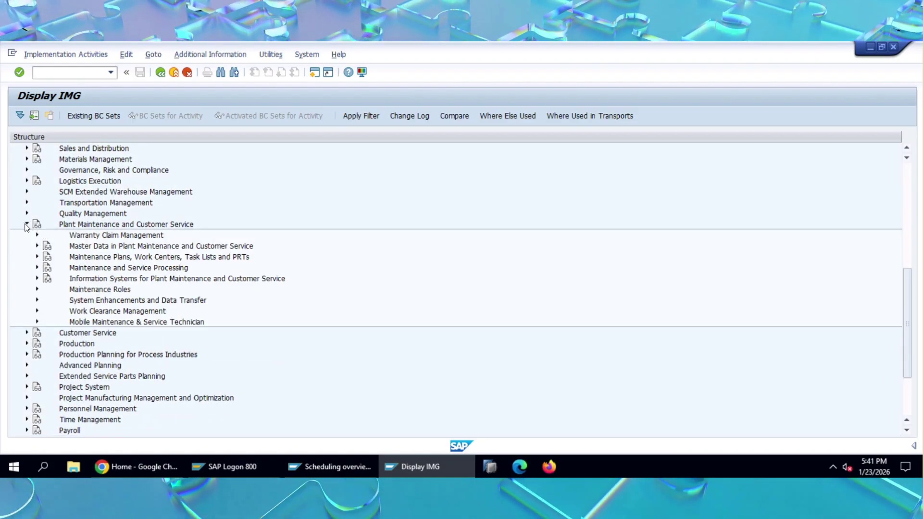
left_click(37, 256)
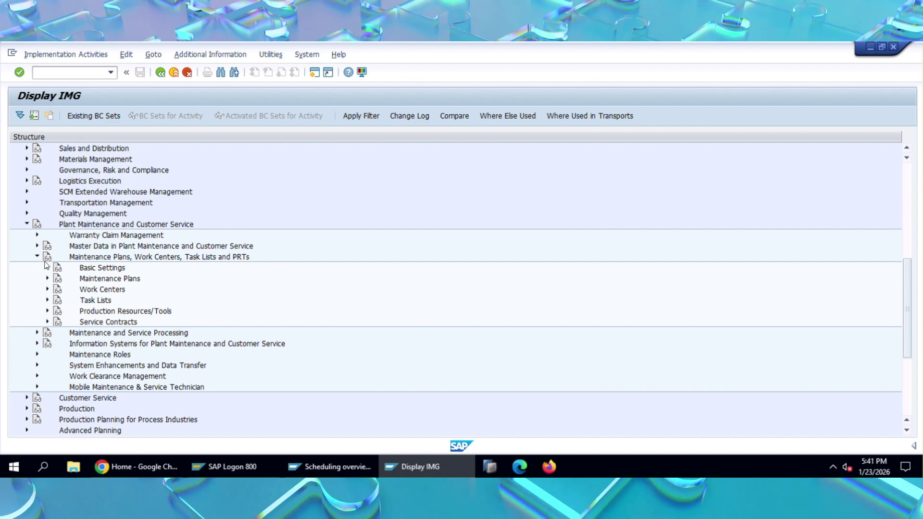
left_click(47, 279)
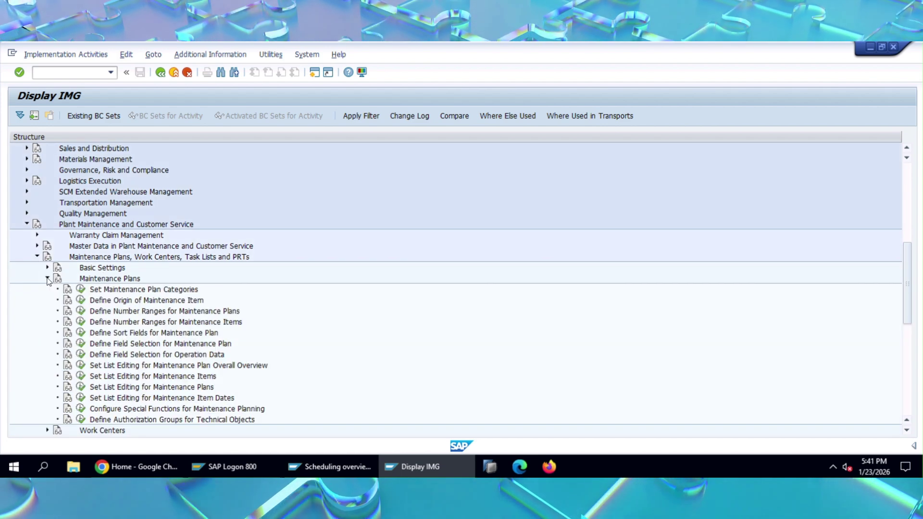
Open Set Maintenance Plan Categories, mark the PM and NO categories, and inspect the call object options for Maintenance Order
scroll(124, 308, "down", 3)
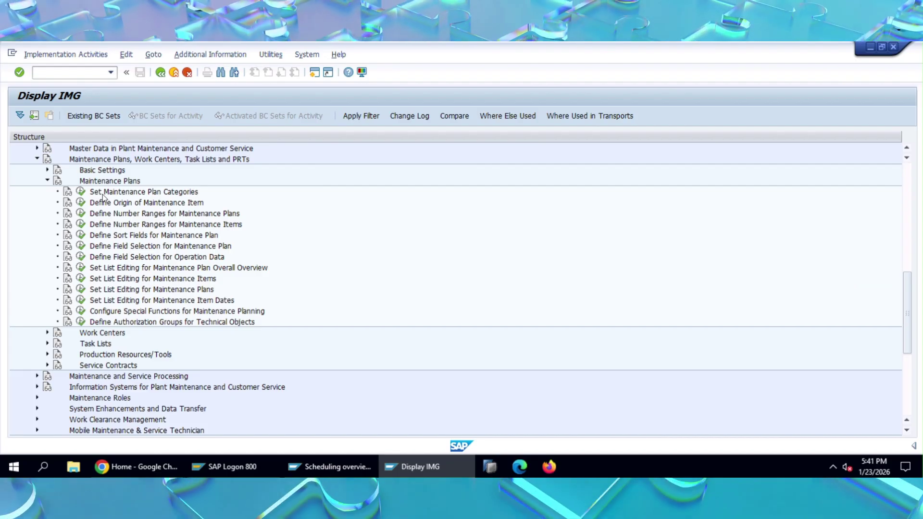
left_click(85, 192)
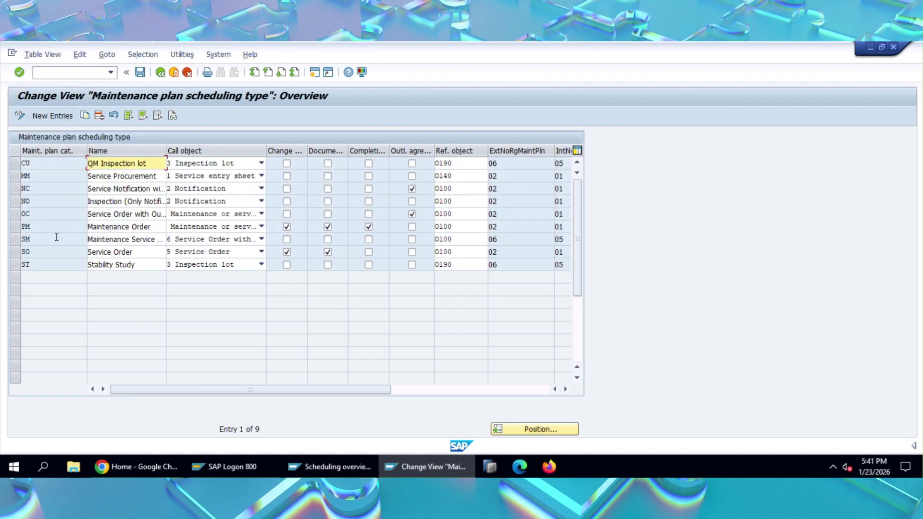
left_click(17, 227)
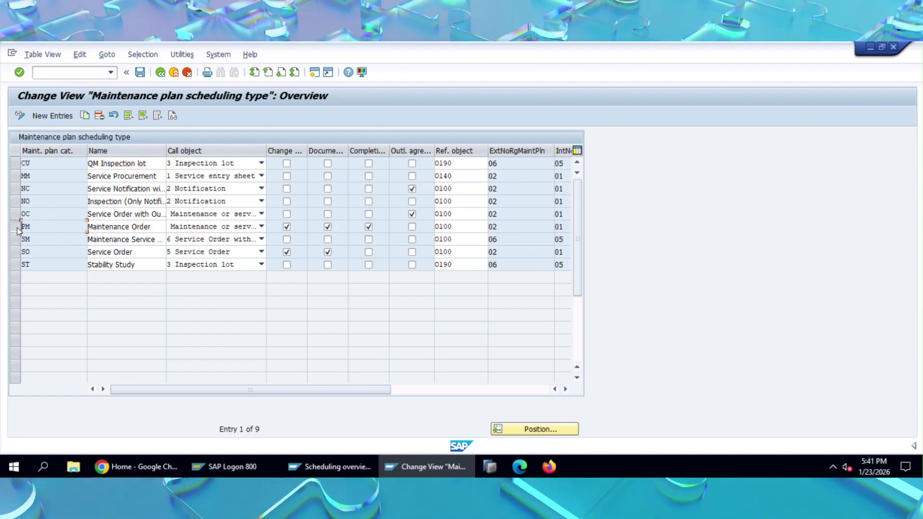
left_click(16, 202)
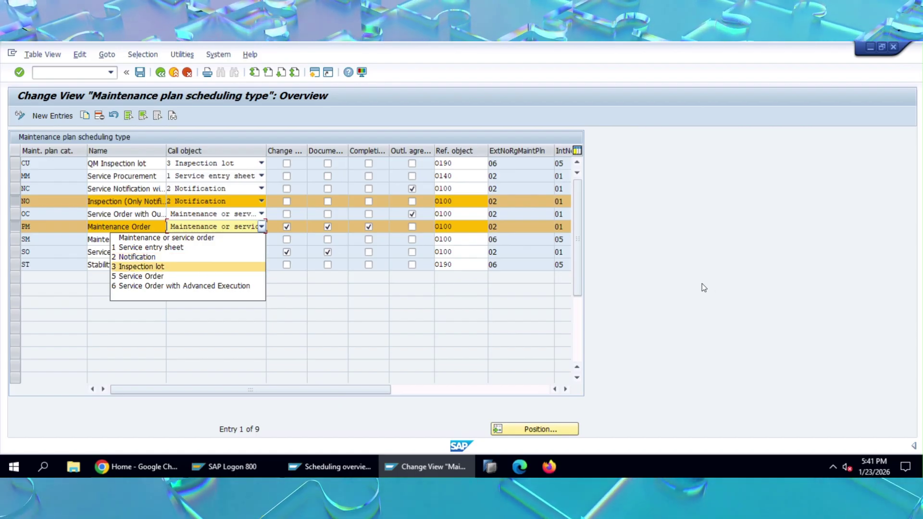
left_click(658, 328)
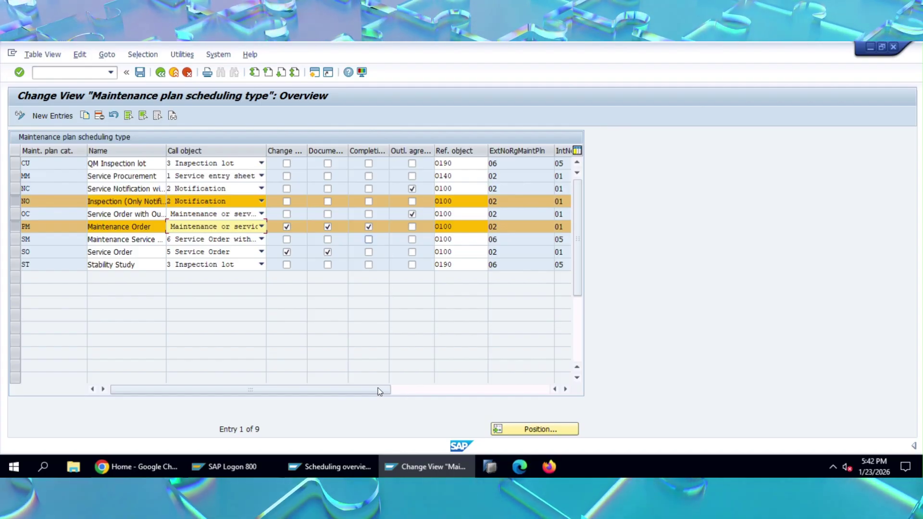
Examine the number range, Catalog Profile, Causes and Reasons columns of the plan categories, and return to the first columns
left_click_drag(379, 392, 389, 395)
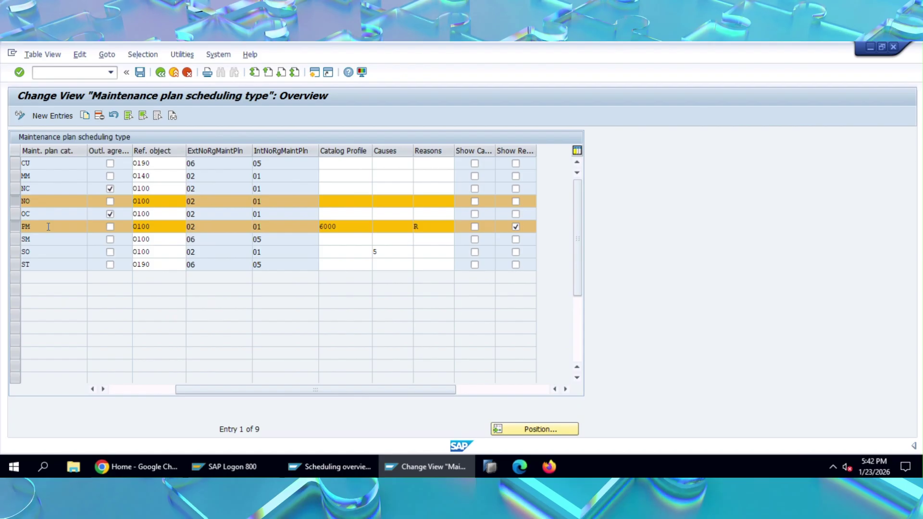
left_click(463, 391)
left_click_drag(463, 390, 384, 387)
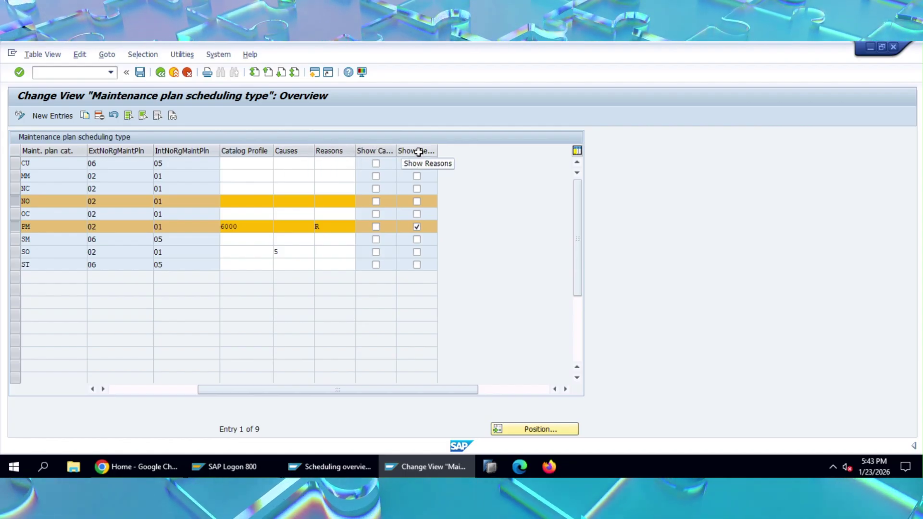
left_click_drag(410, 387, 316, 399)
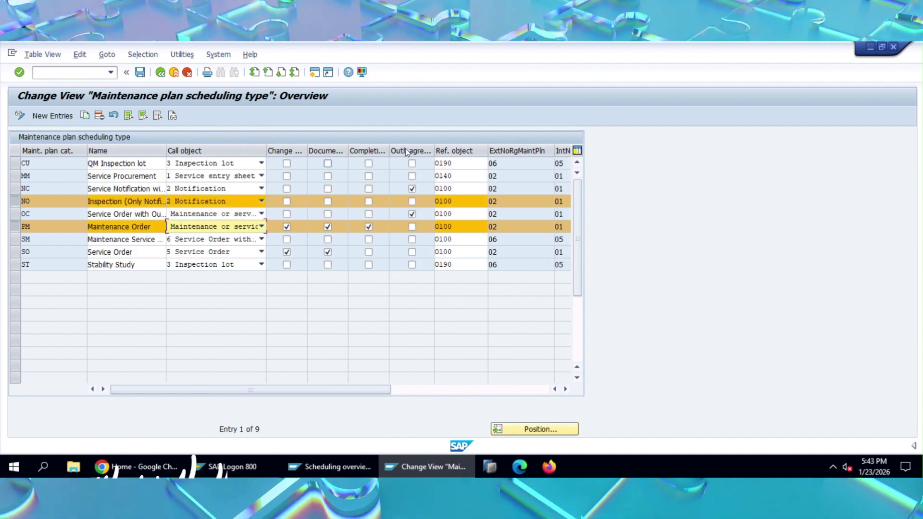
Review the possible reference object screens for the PM Maintenance Order category and close the list without choosing another
left_click(461, 226)
left_click(492, 227)
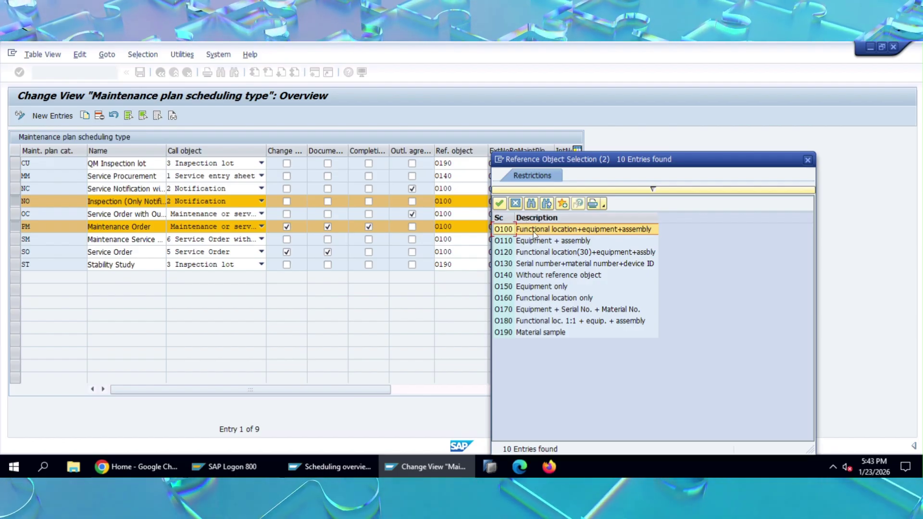
left_click(515, 203)
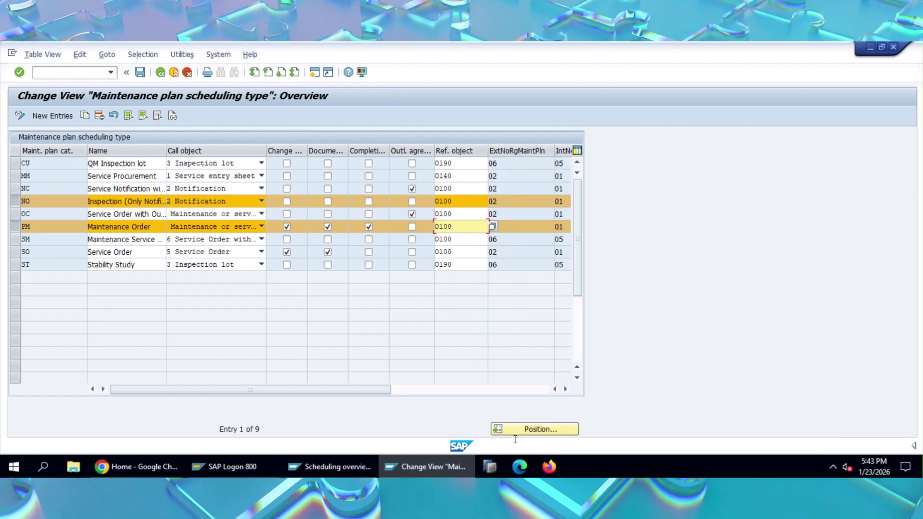
Switch to the scheduling overview session, display maintenance plan 101, and examine its cycle, reference object, planning data and task list
left_click(336, 466)
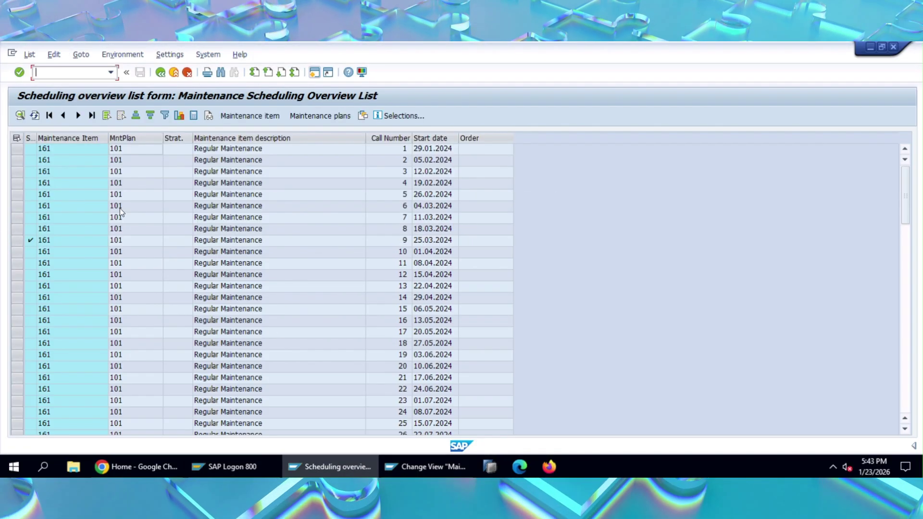
double_click(127, 239)
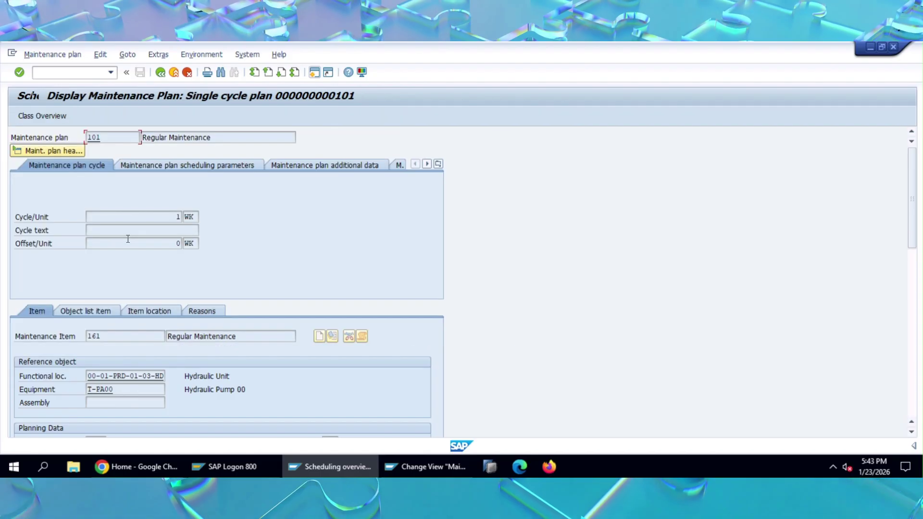
left_click_drag(913, 207, 917, 247)
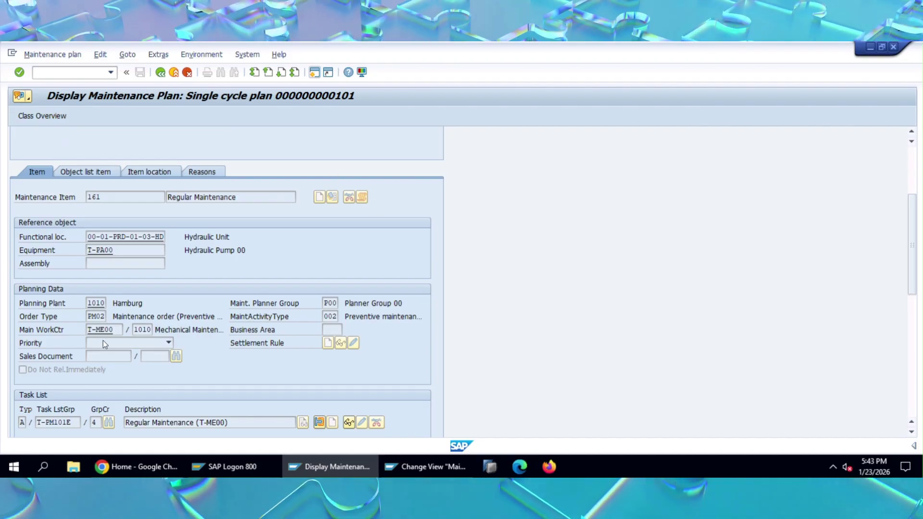
scroll(809, 281, "up", 4)
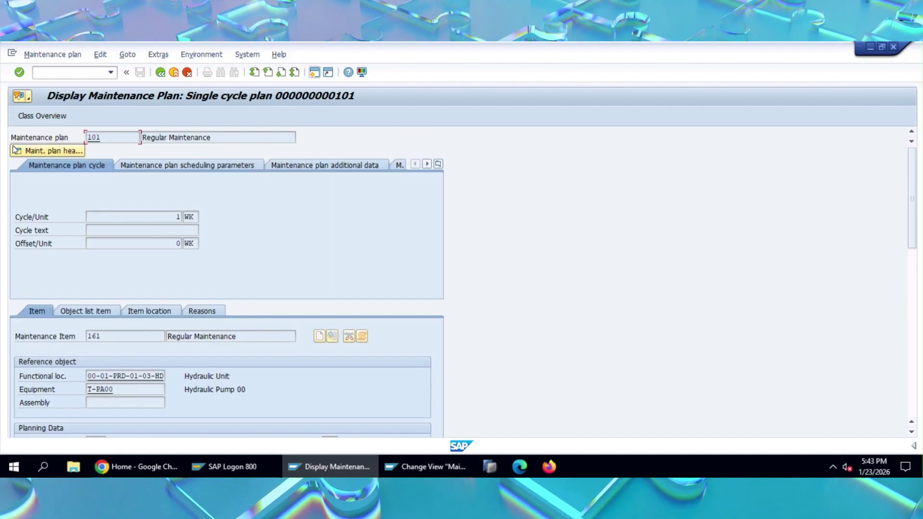
scroll(902, 203, "down", 4)
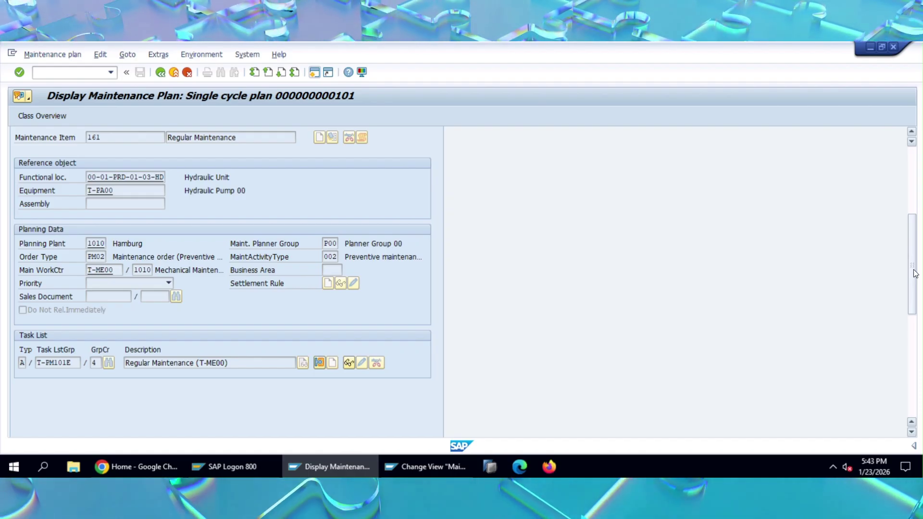
Start a new session and open maintenance plan 101 in change mode
left_click_drag(913, 269, 913, 254)
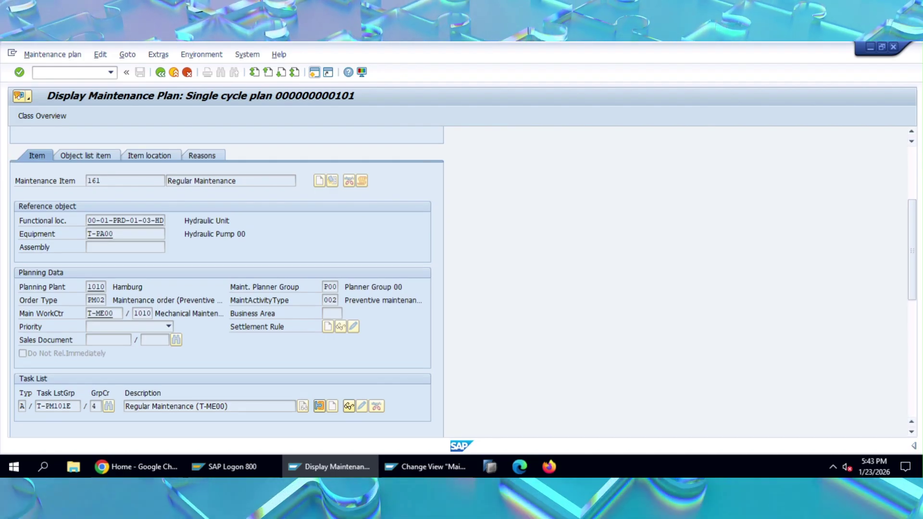
left_click(314, 73)
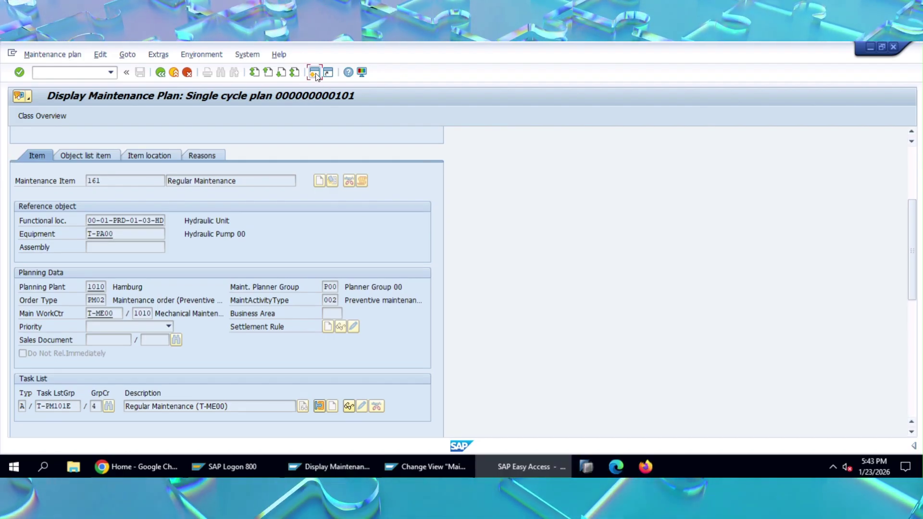
type("ip03")
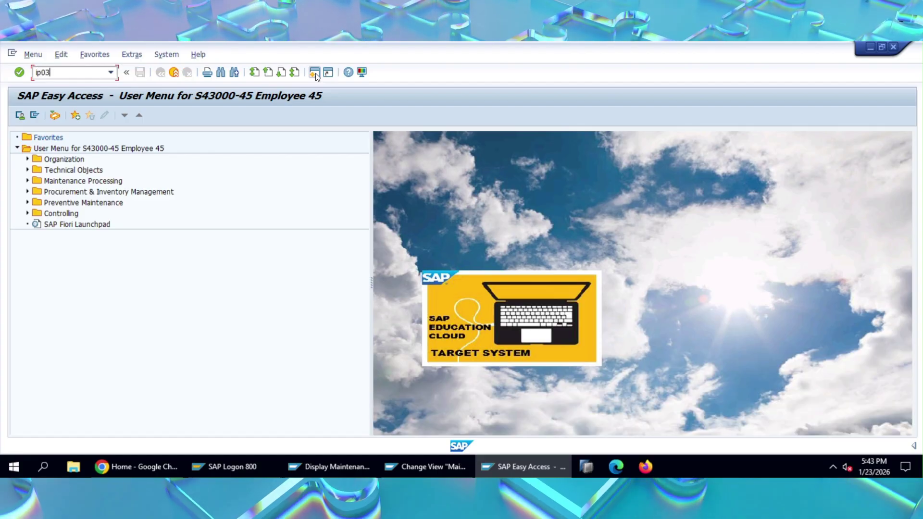
key("Return")
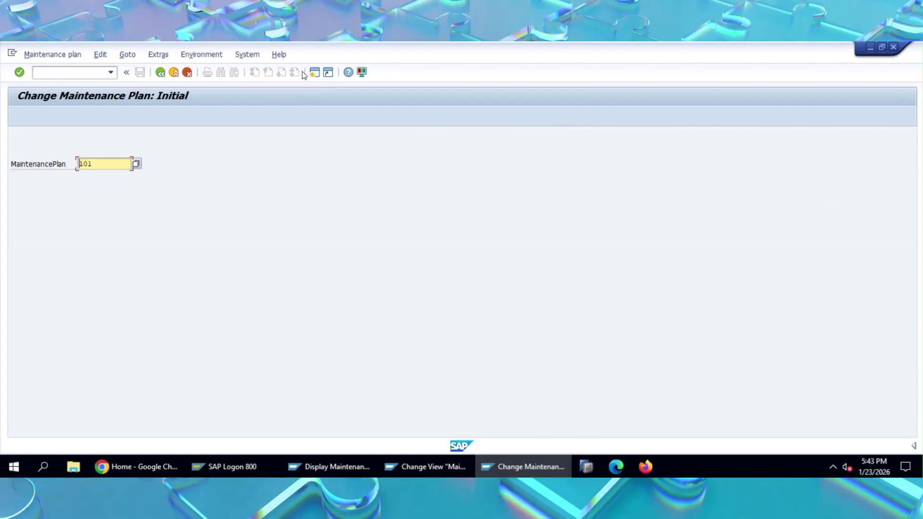
key("Return")
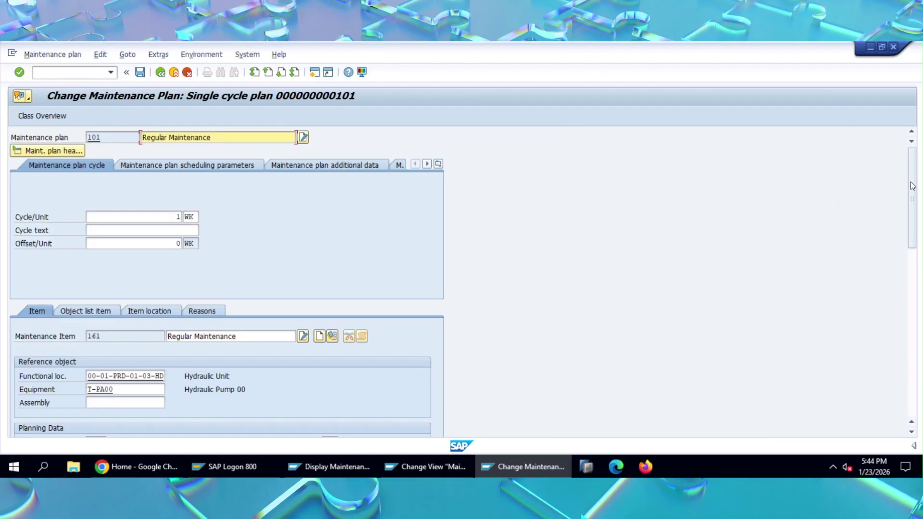
Open the selection criteria for assigning an existing maintenance item to plan 101 and cancel without choosing an item
scroll(357, 245, "down", 5)
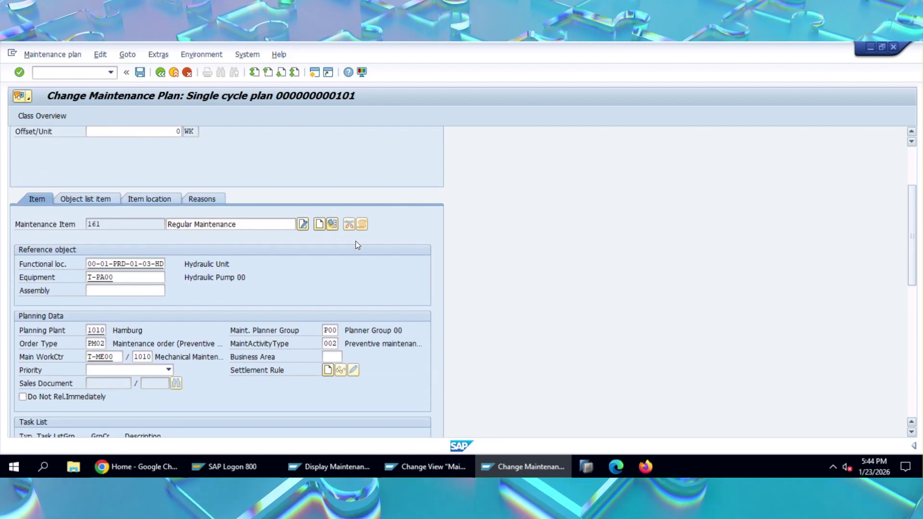
left_click(332, 227)
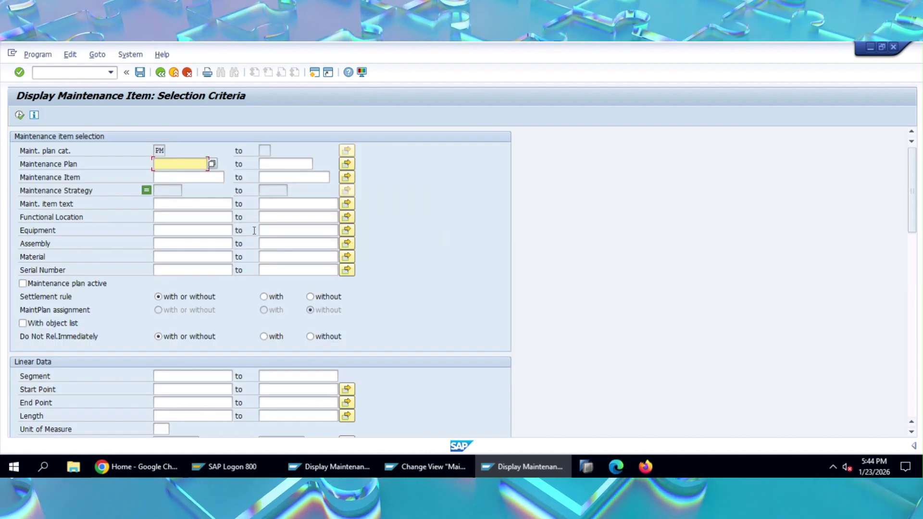
left_click(188, 74)
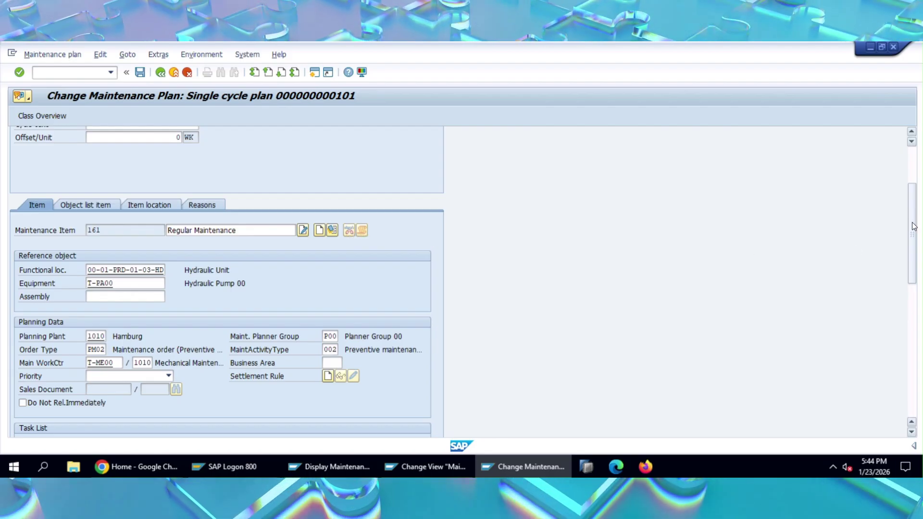
Examine the reference object, planning data and task list of plan 101's item, comparing them with the plan category customizing
left_click_drag(913, 226, 912, 251)
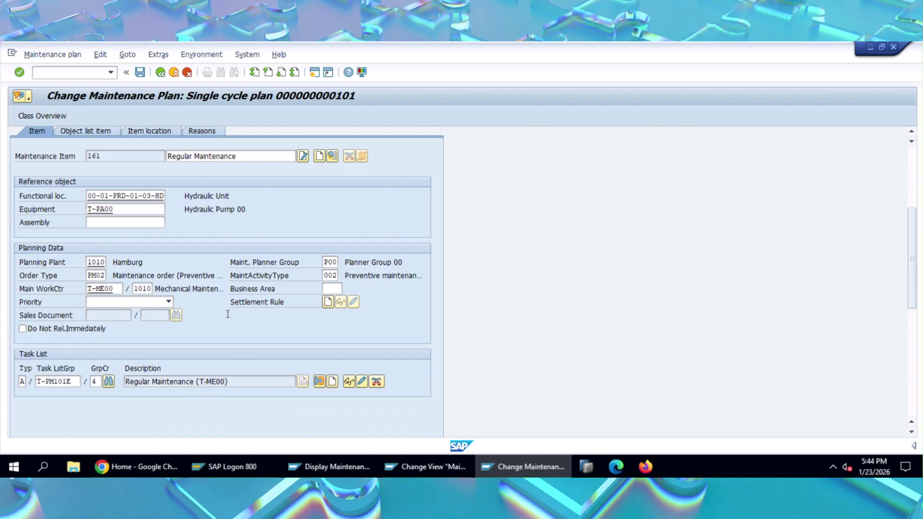
scroll(228, 315, "up", 1)
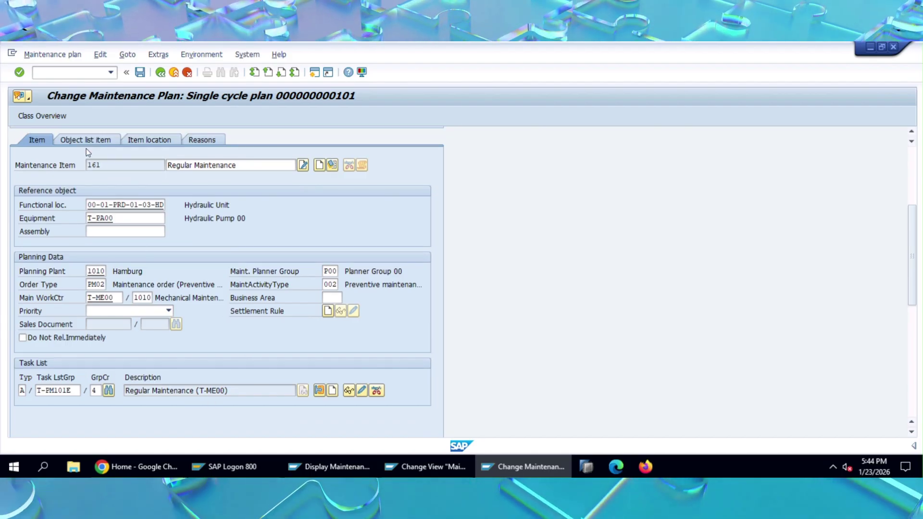
scroll(93, 176, "up", 4)
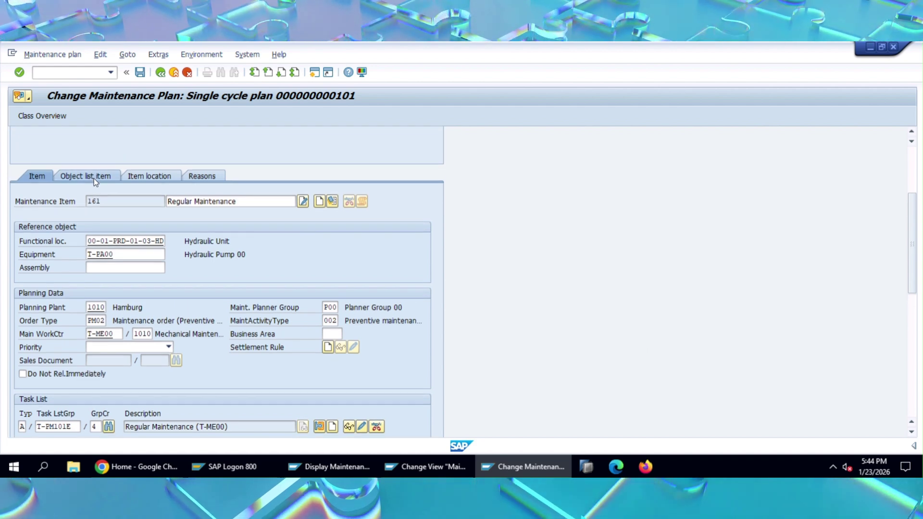
scroll(94, 178, "down", 2)
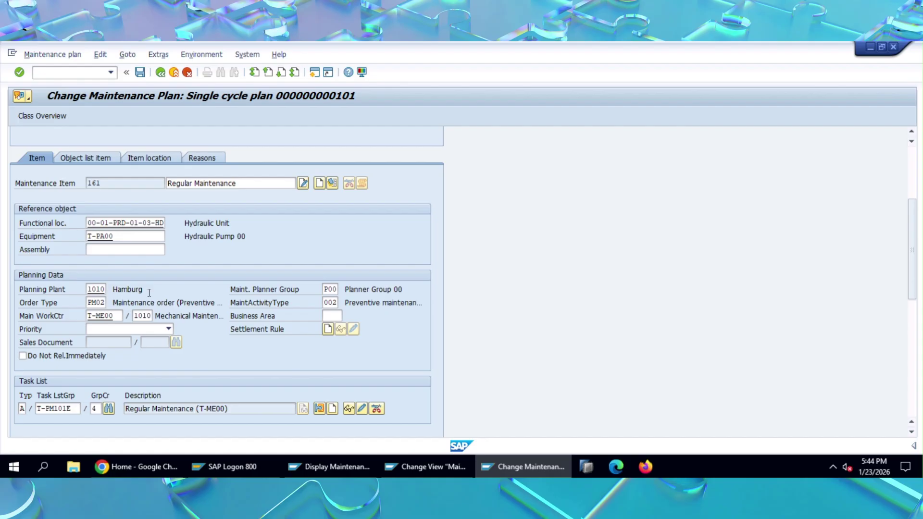
left_click(421, 467)
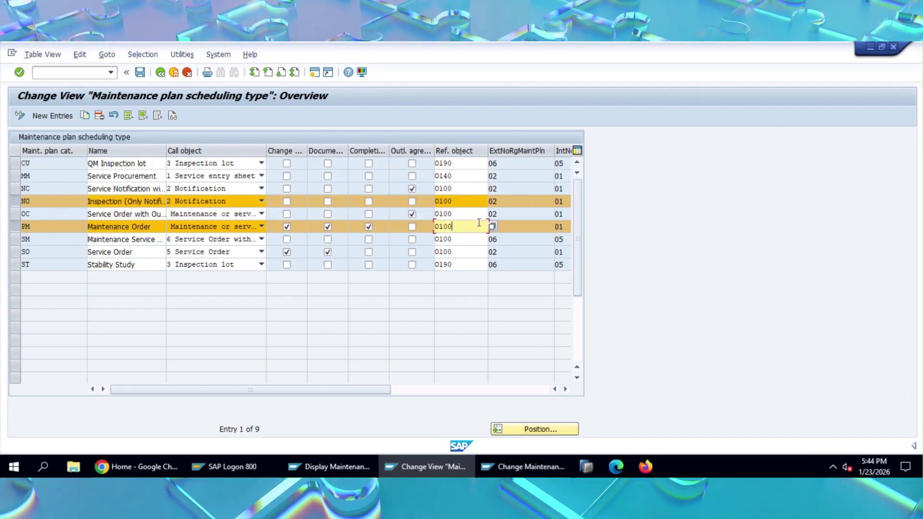
left_click(531, 466)
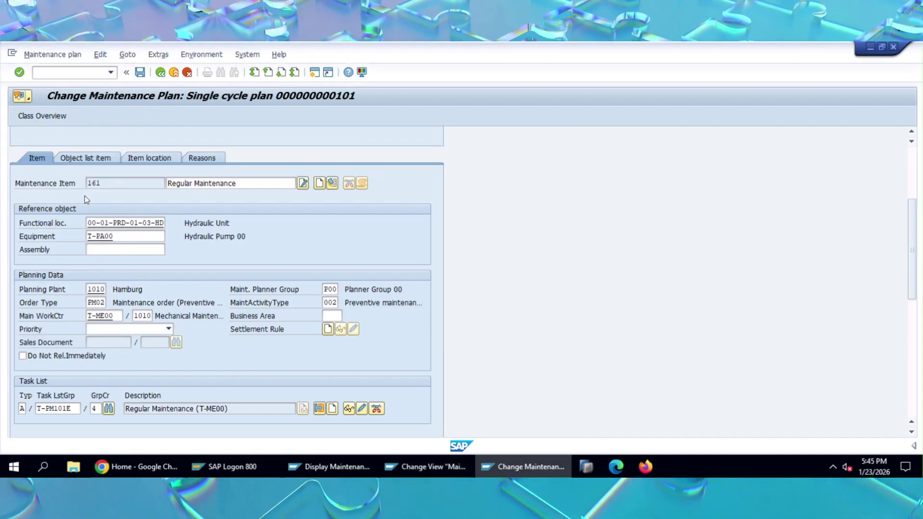
Review the reference object and number range assignments of the PM category in the plan category table and close it
left_click(443, 466)
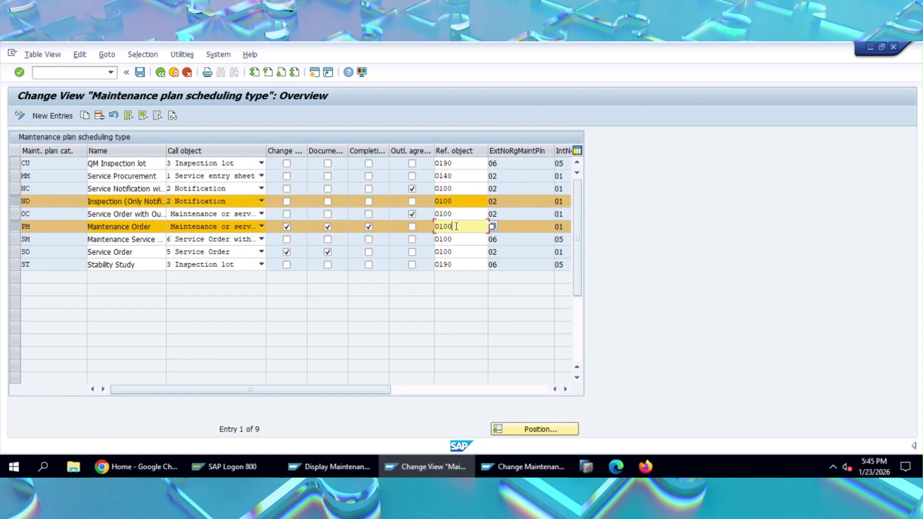
key("Tab")
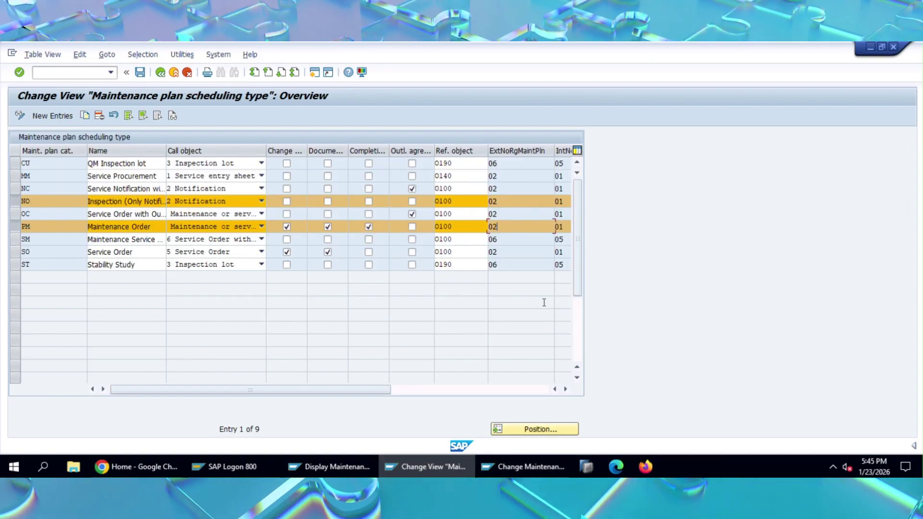
left_click(566, 388)
left_click(492, 230)
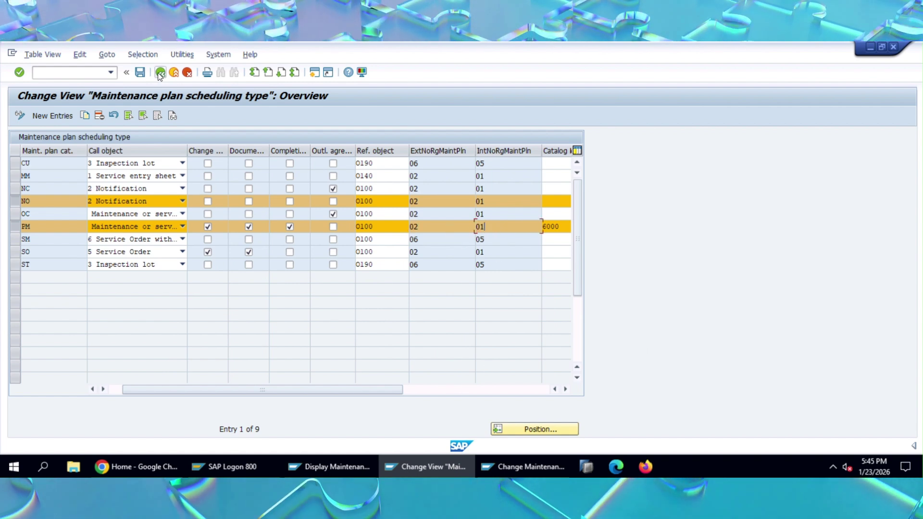
left_click(187, 74)
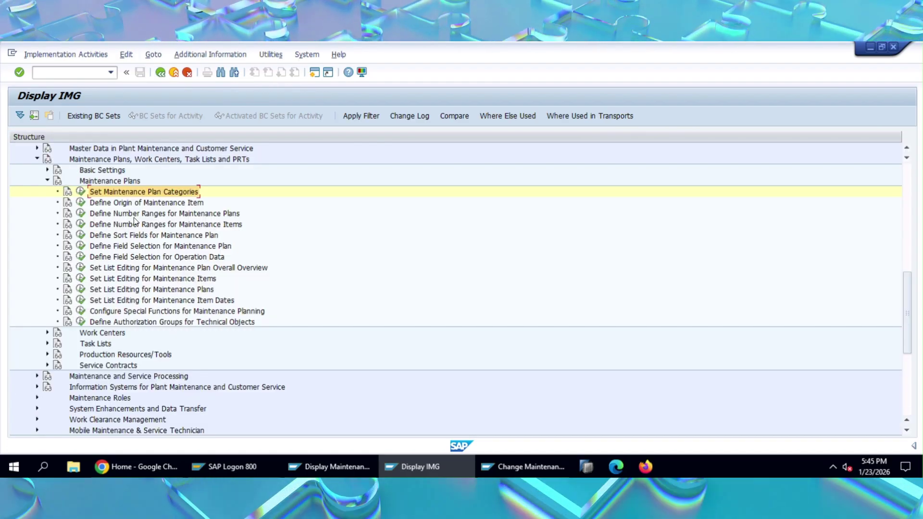
Inspect the number range intervals for maintenance plans and the maintenance plan sort fields in customizing, and return to the IMG structure
left_click(82, 224)
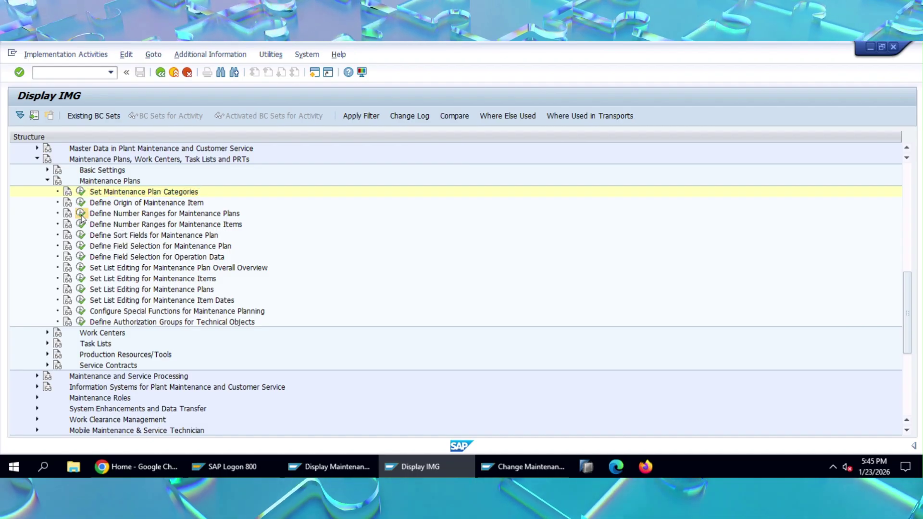
left_click(134, 164)
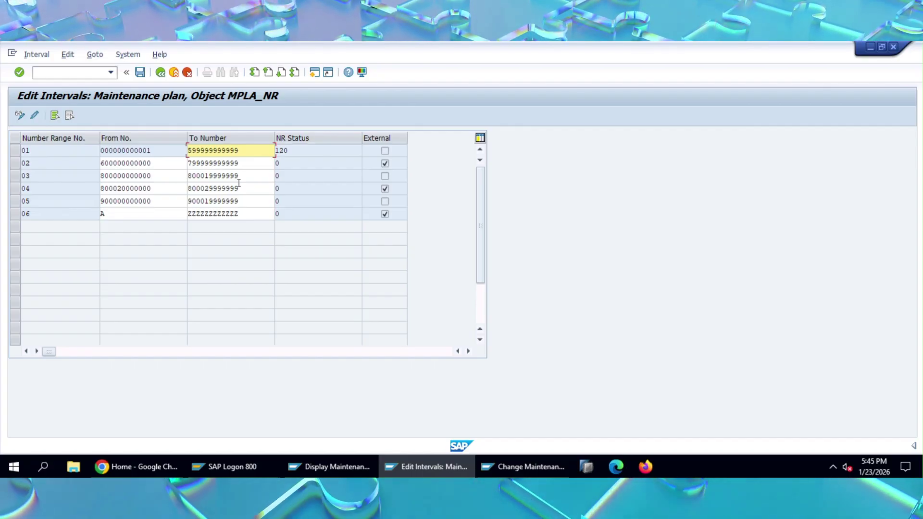
left_click(161, 72)
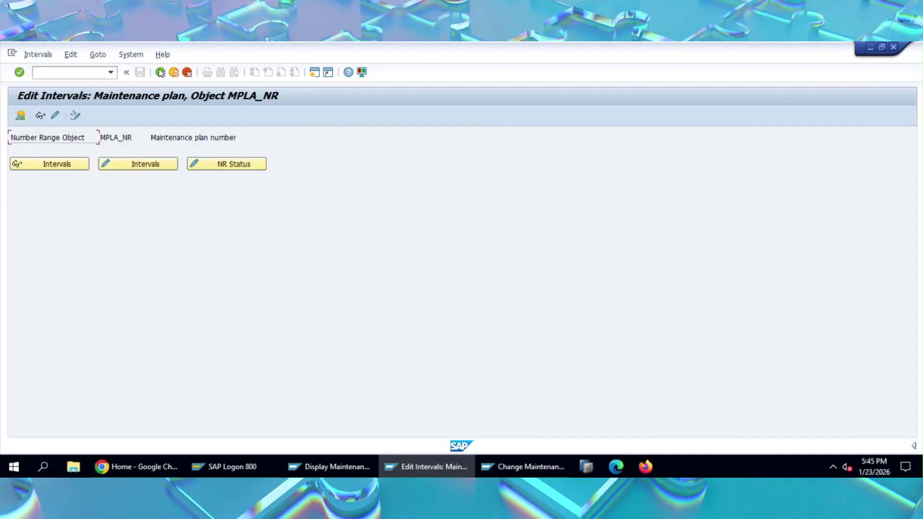
left_click(161, 72)
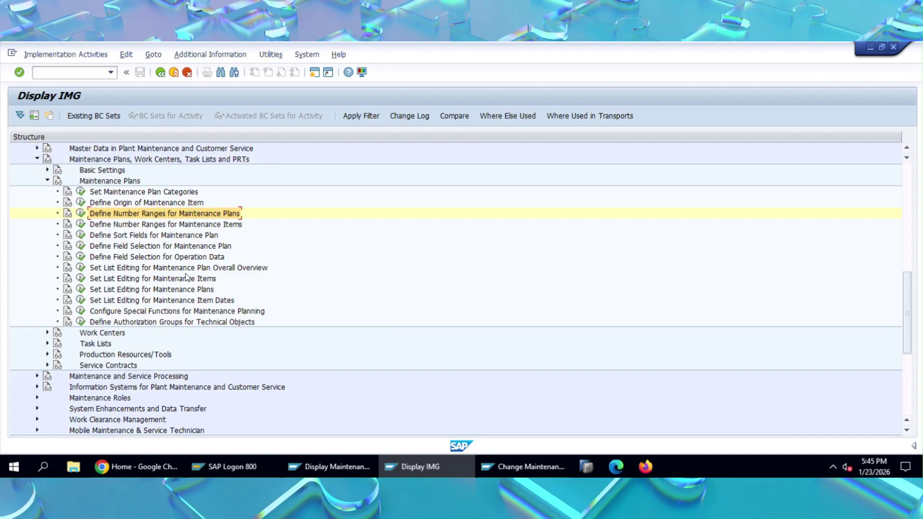
left_click(81, 236)
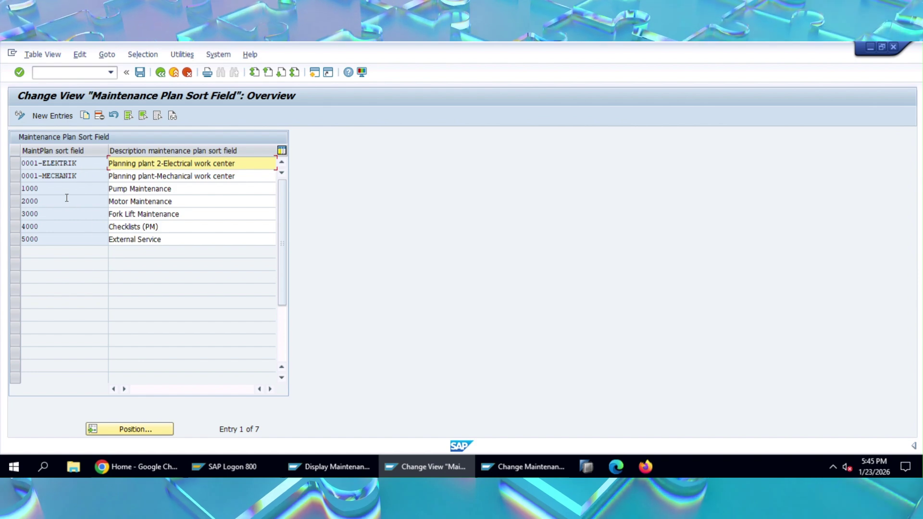
left_click(162, 72)
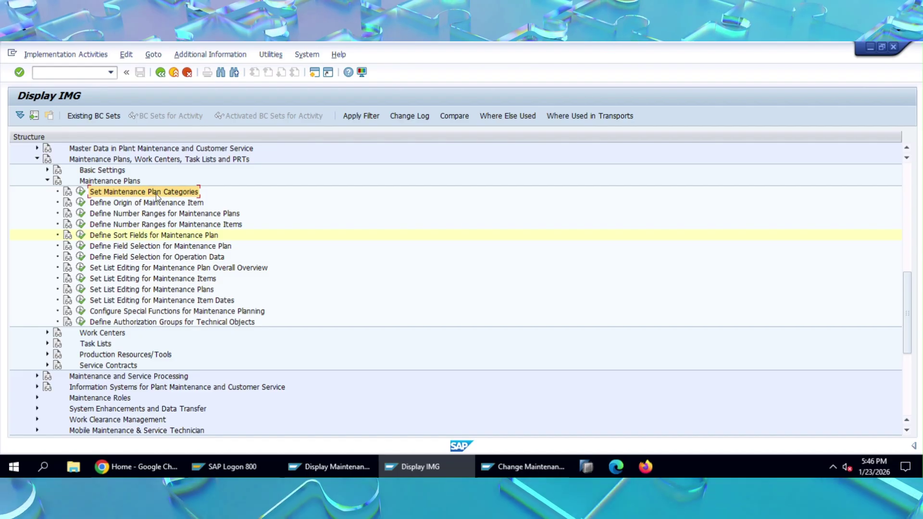
Switch back to the change session of maintenance plan 101 and review its scheduling parameters
mouse_move(355, 467)
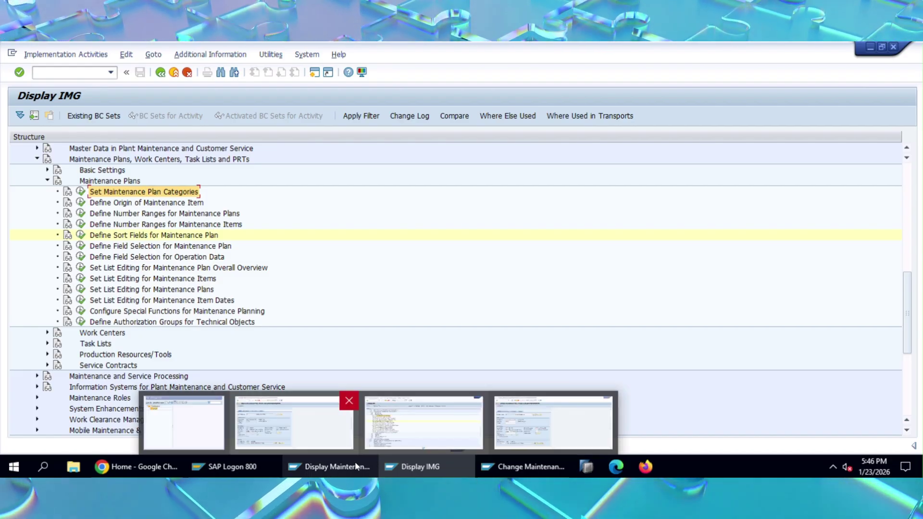
left_click(553, 423)
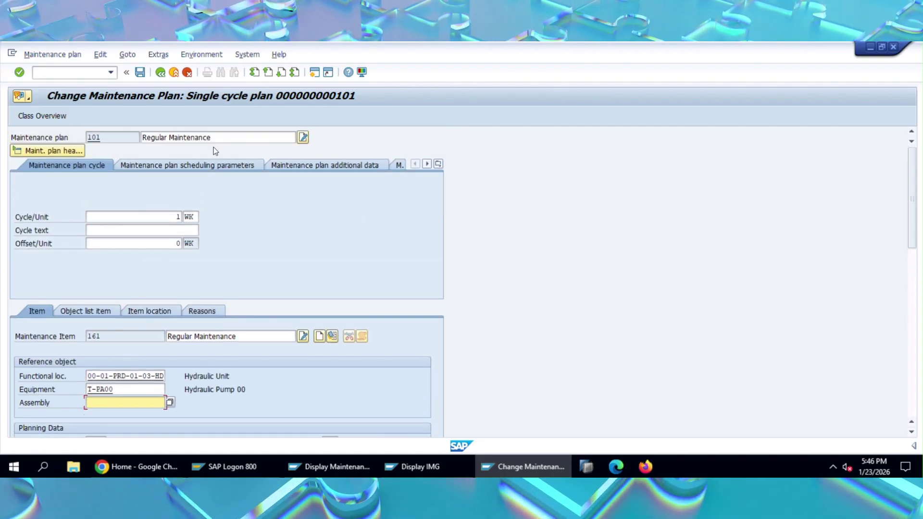
left_click(205, 163)
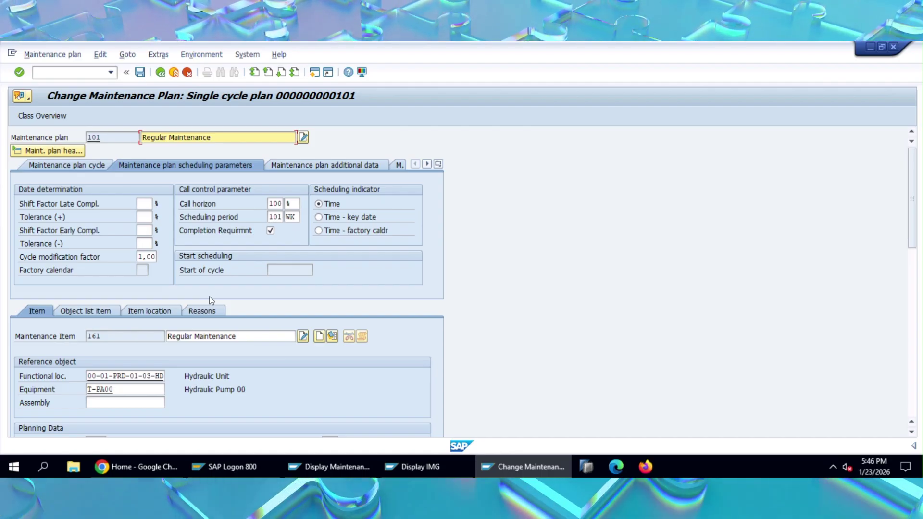
scroll(276, 328, "down", 1)
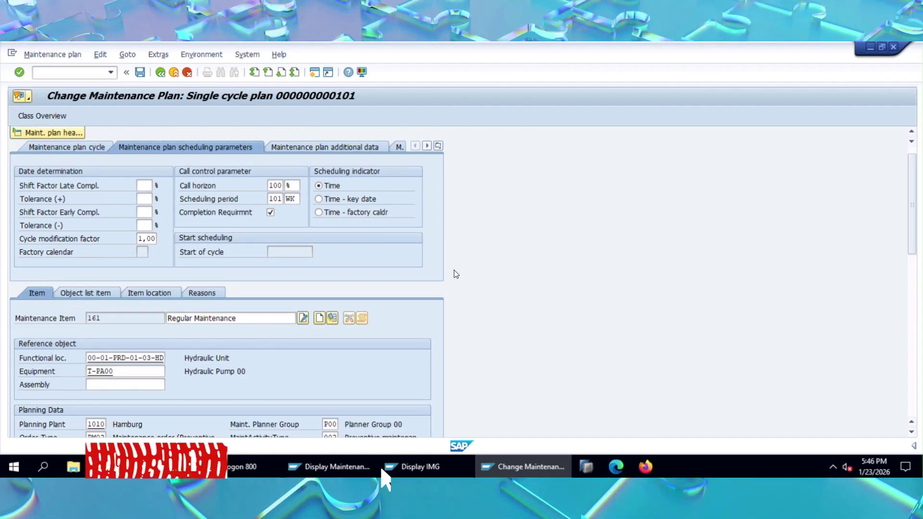